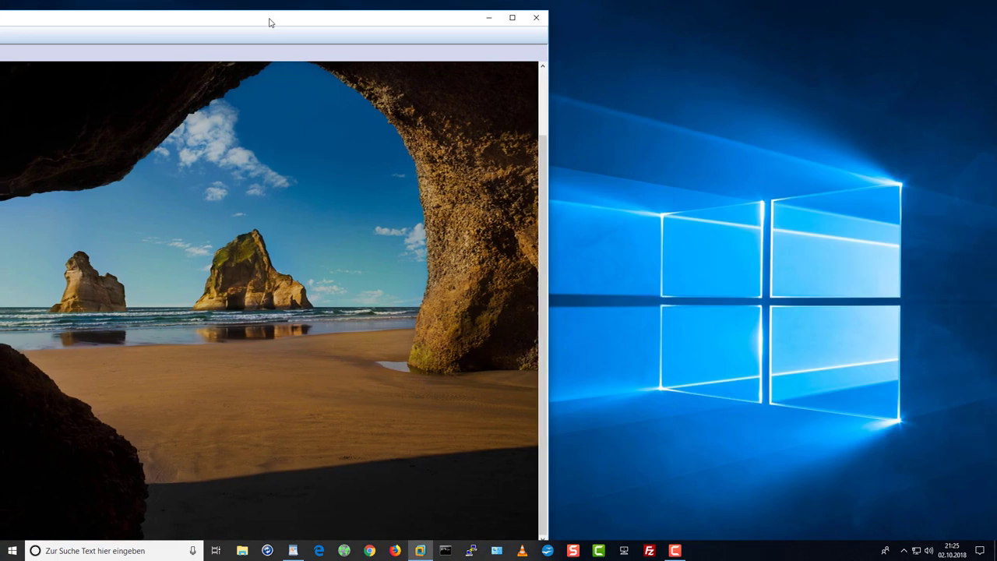
Maximize the Windows 10 VM to full screen and sign in with the administrator password
double_click(269, 22)
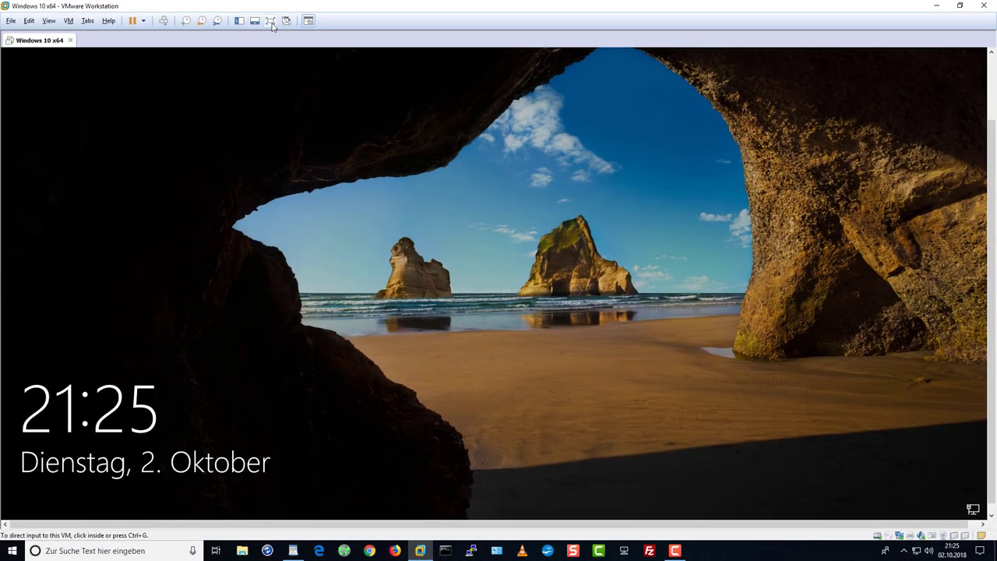
left_click(270, 21)
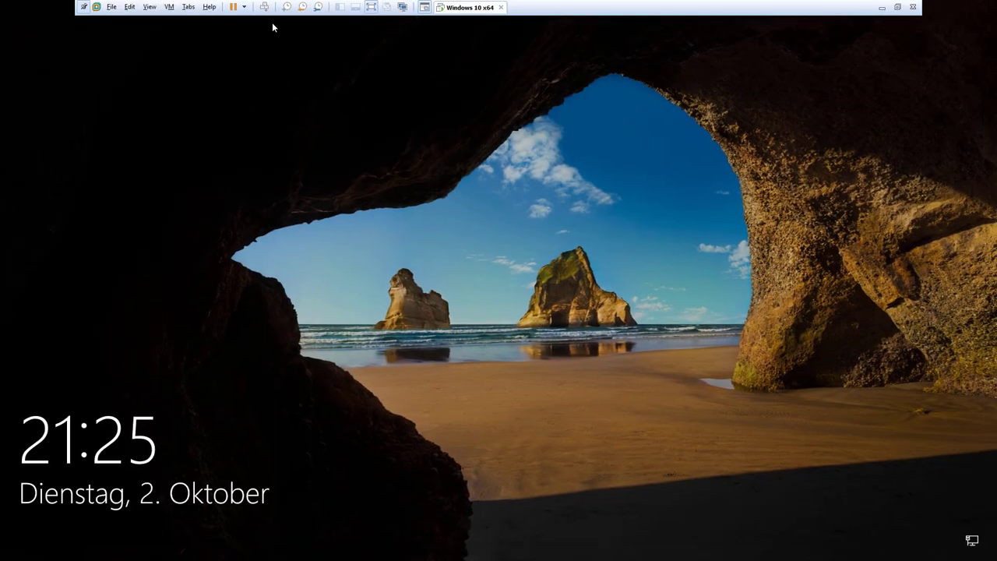
left_click(644, 440)
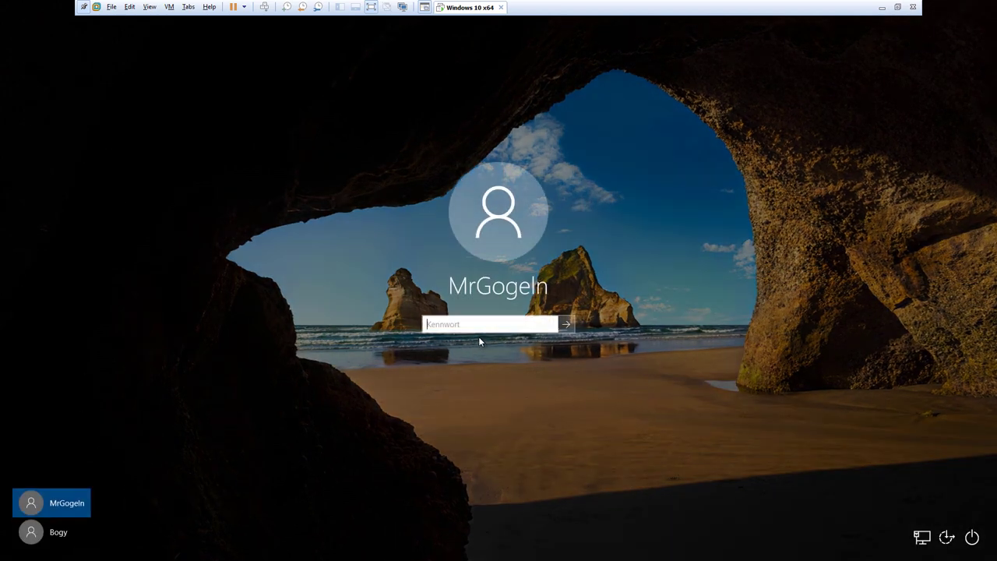
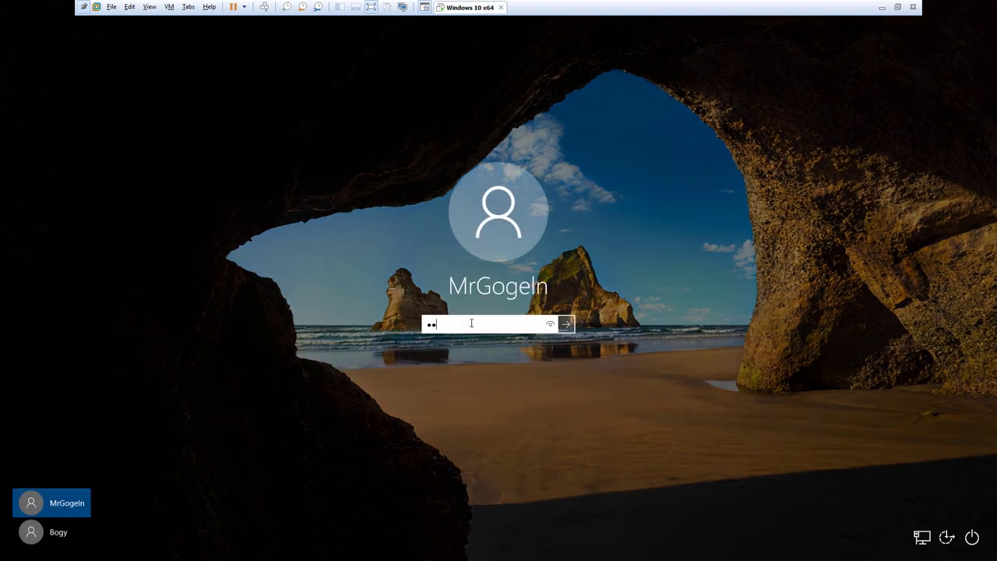
key("Return")
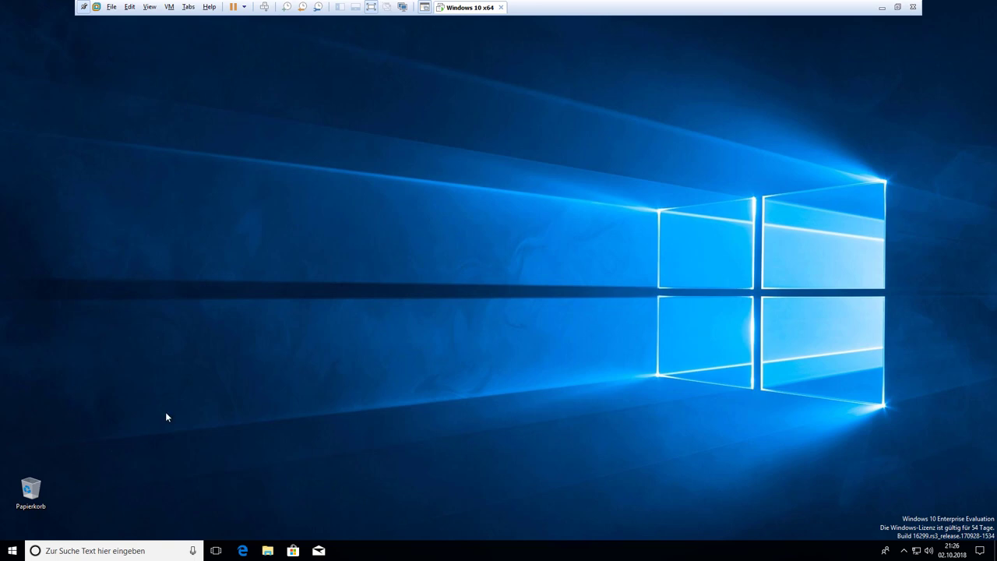
key("super")
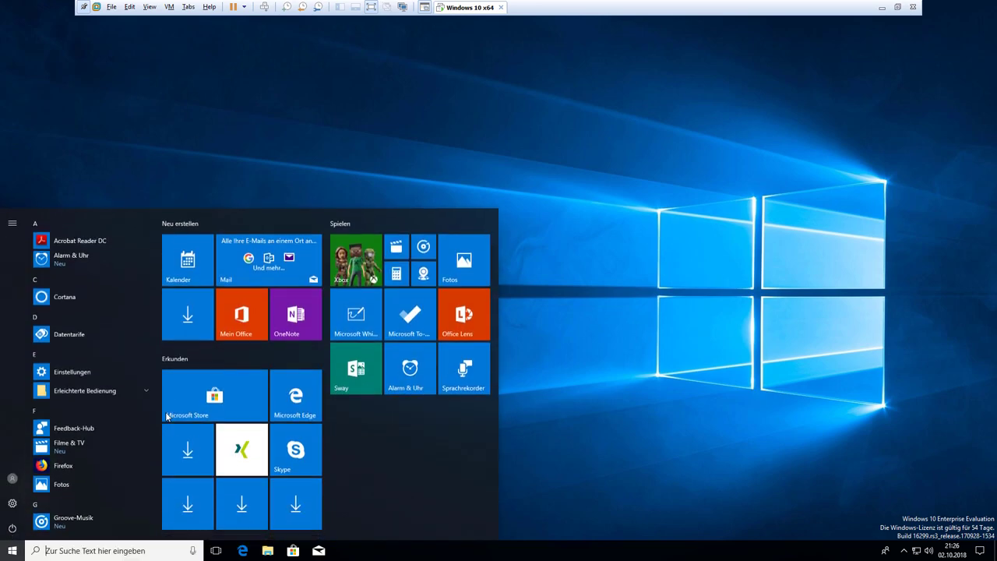
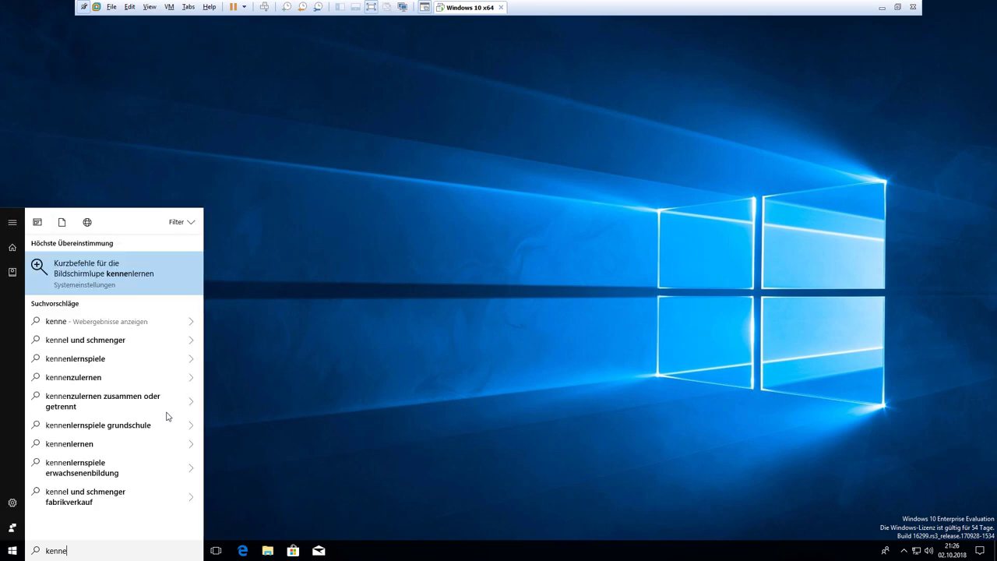
key("BackSpace")
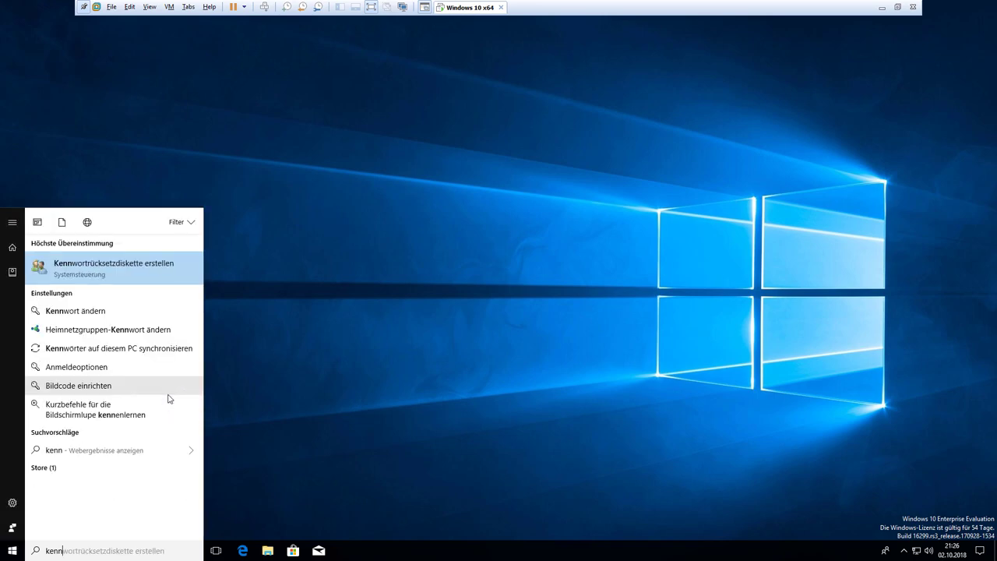
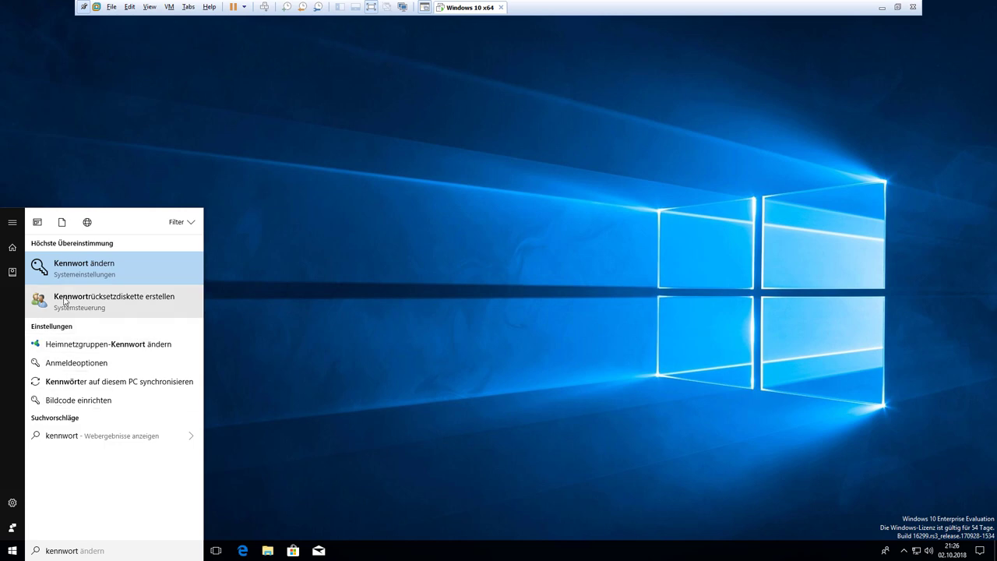
left_click(87, 303)
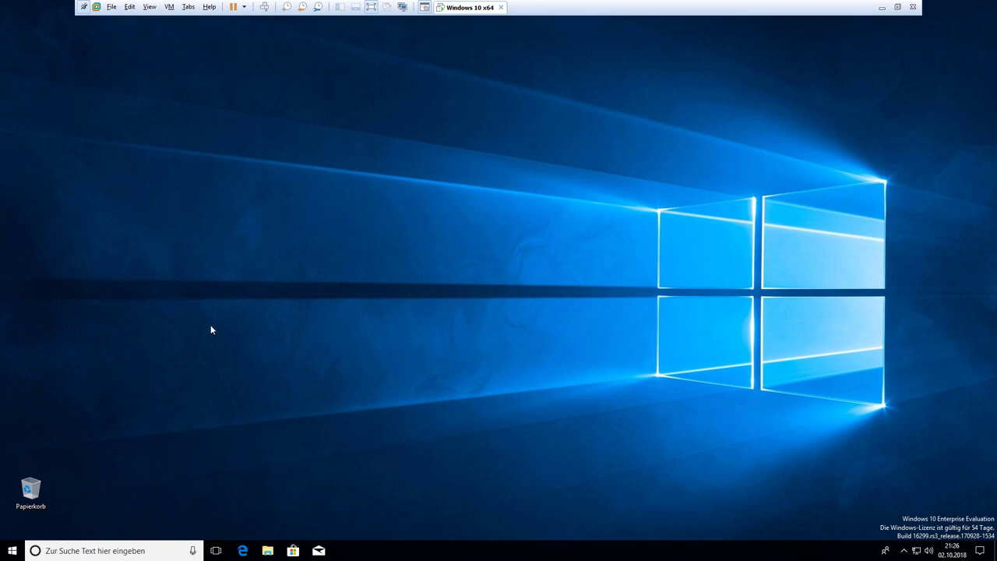
key("super")
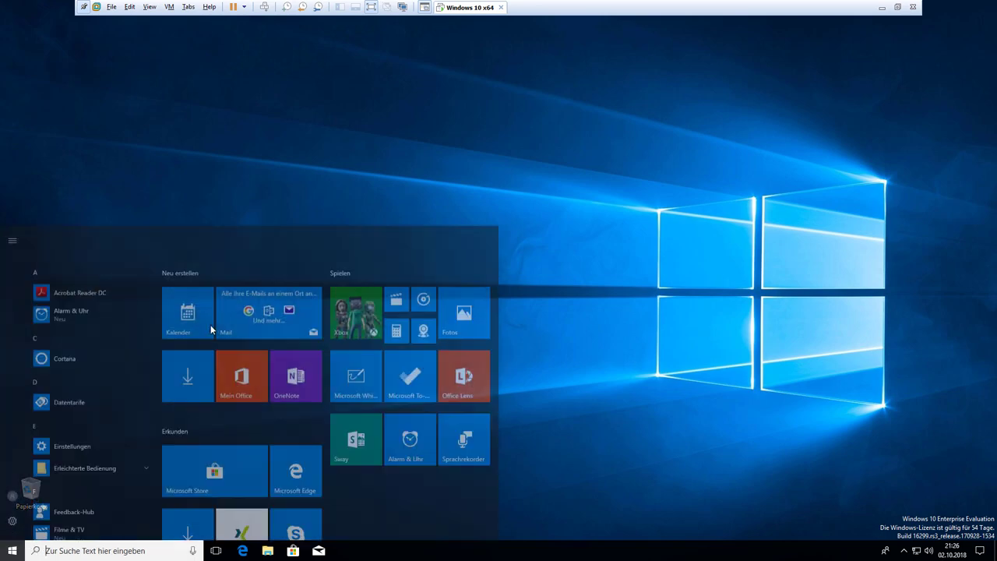
type("kennw")
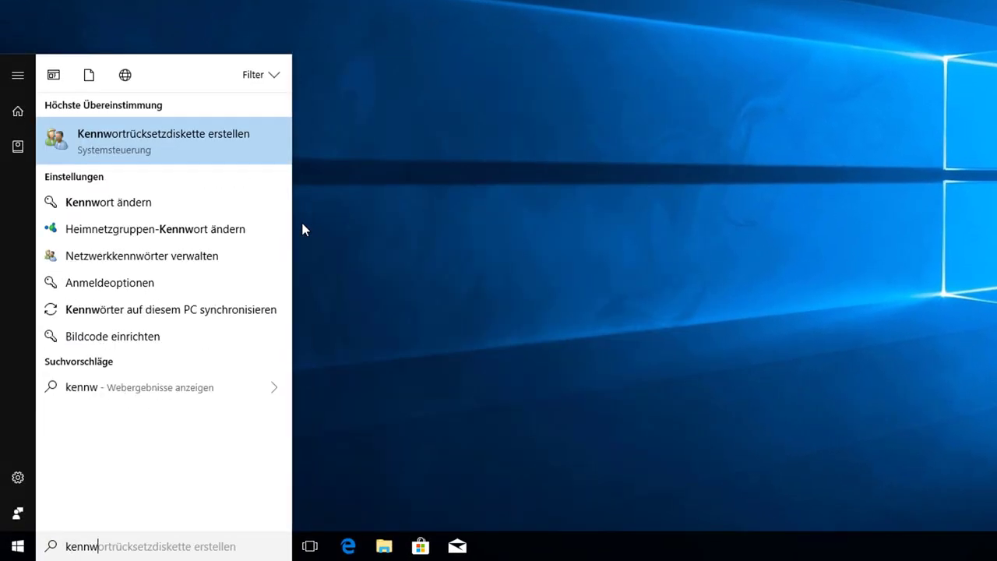
left_click(162, 145)
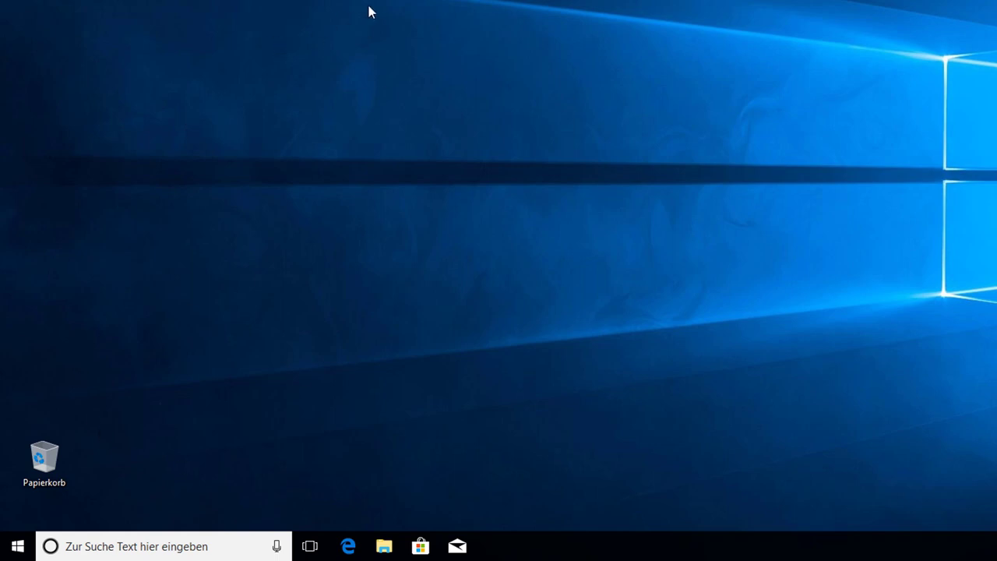
Run 'control' and open the own account's page under Benutzerkonten
key("super+r")
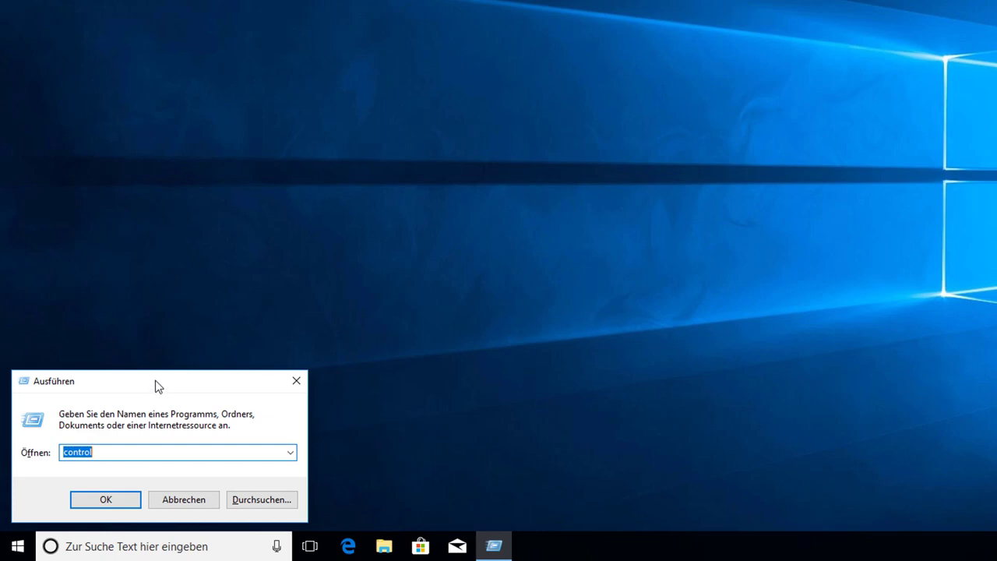
left_click(113, 452)
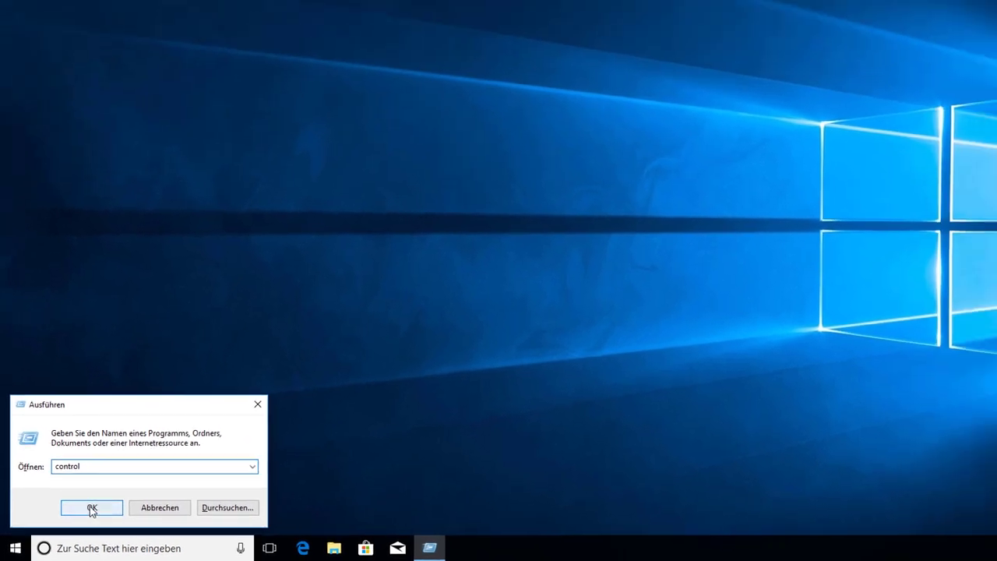
left_click(104, 499)
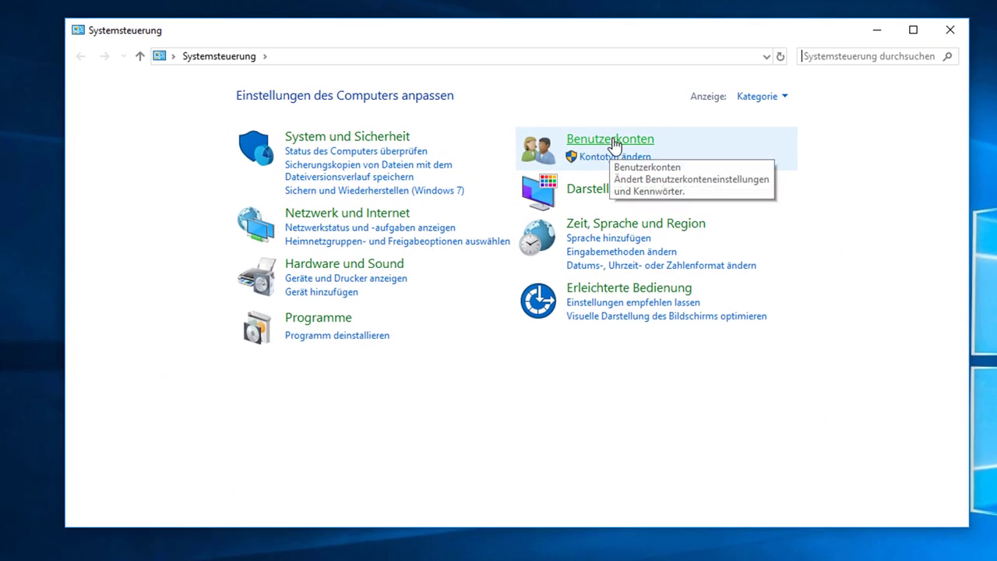
left_click(628, 141)
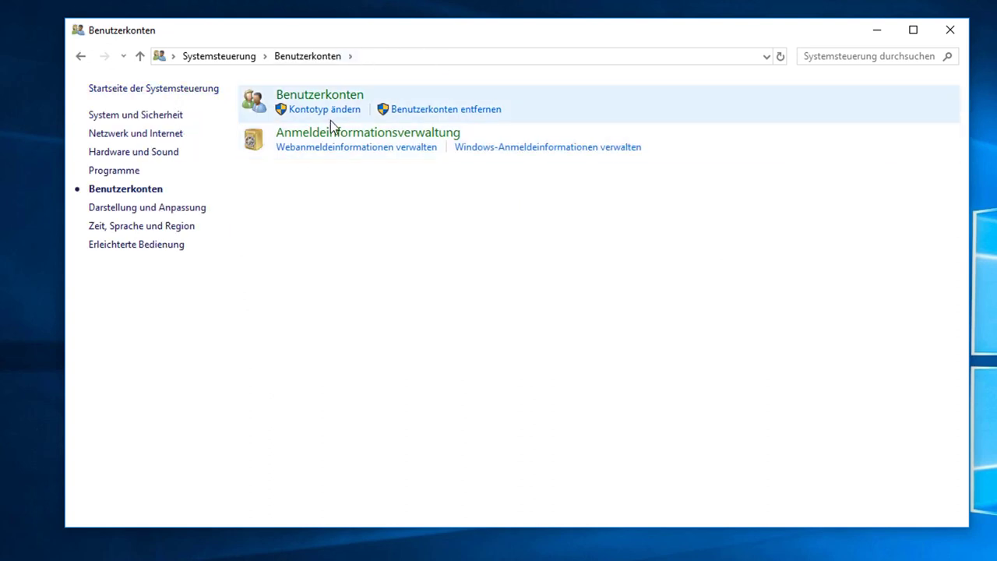
left_click(340, 97)
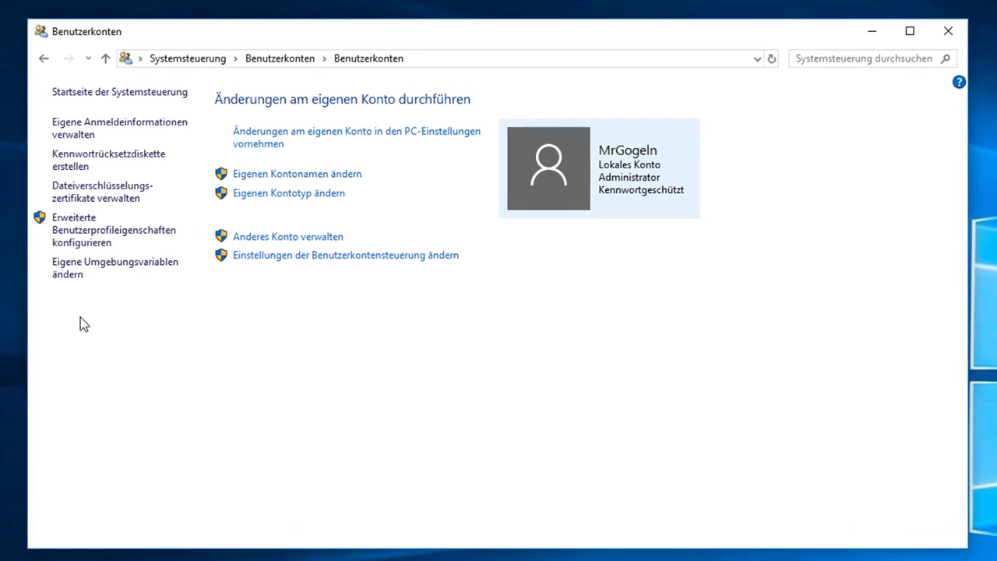
Attempt 'Kennwortrücksetzdiskette erstellen' and get the 'Kein Laufwerk' error
left_click(89, 169)
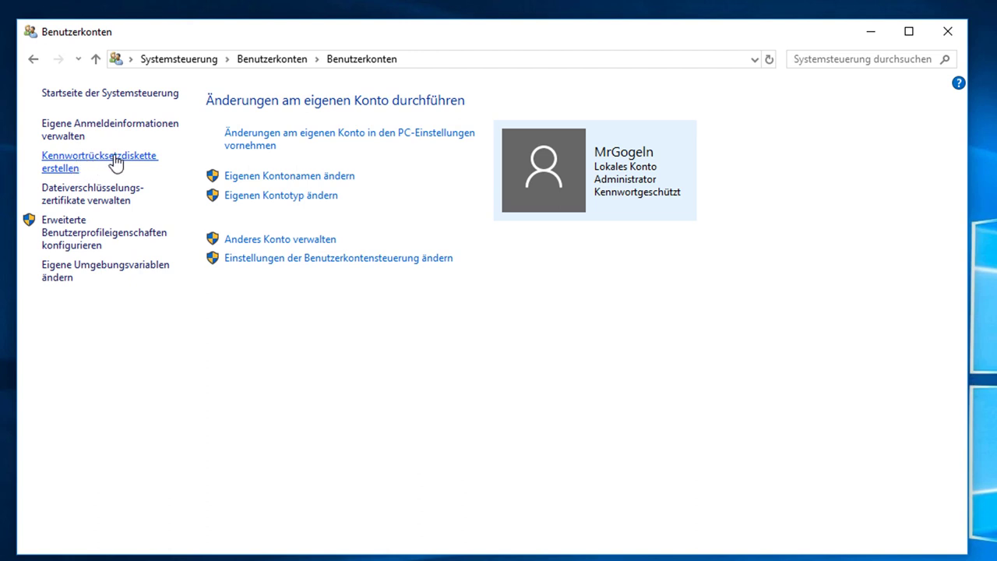
left_click(82, 167)
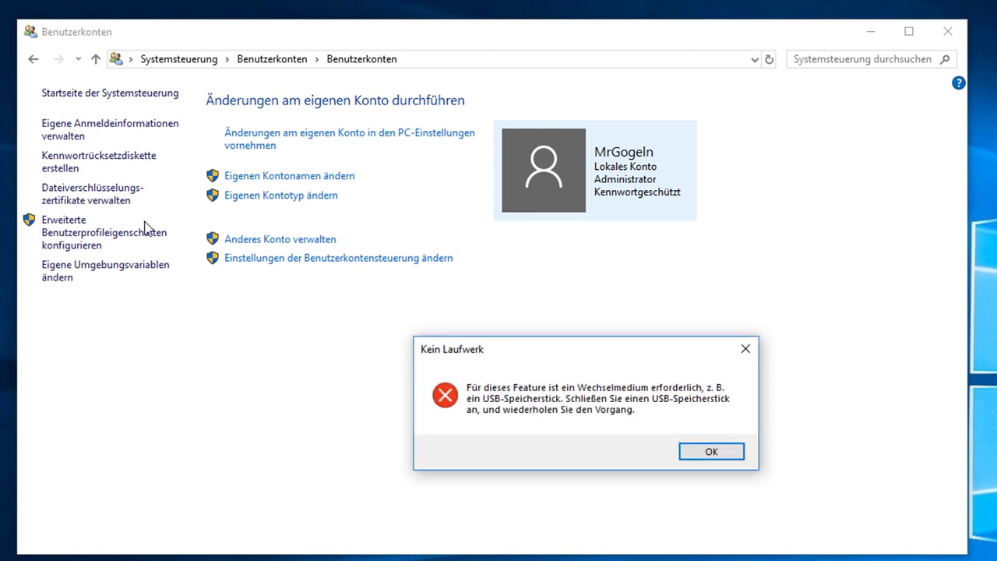
left_click_drag(549, 355, 487, 163)
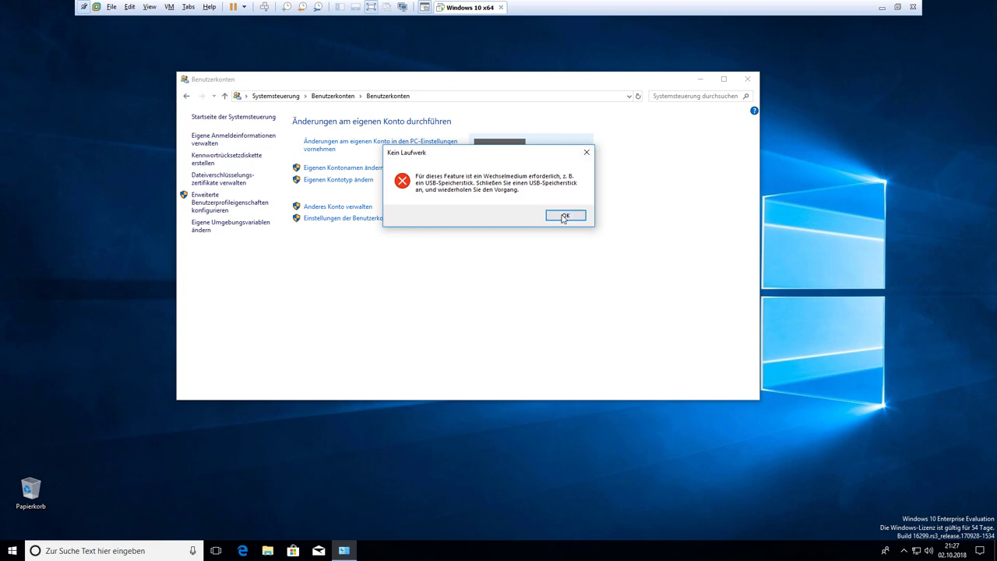
Dismiss the no-drive error and connect the Kingston USB DISK 2.0 stick to the VM
left_click(565, 216)
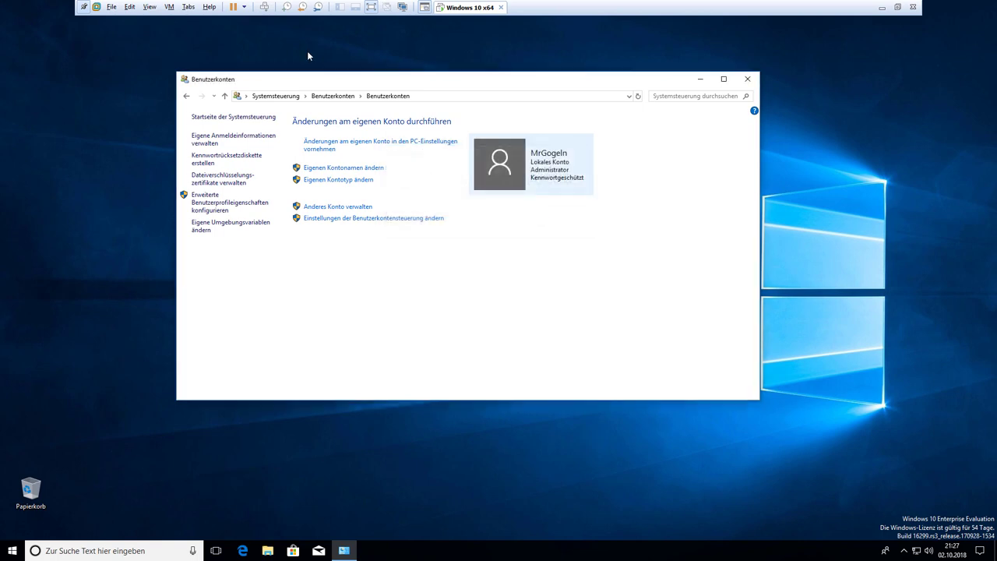
left_click(170, 7)
mouse_move(288, 34)
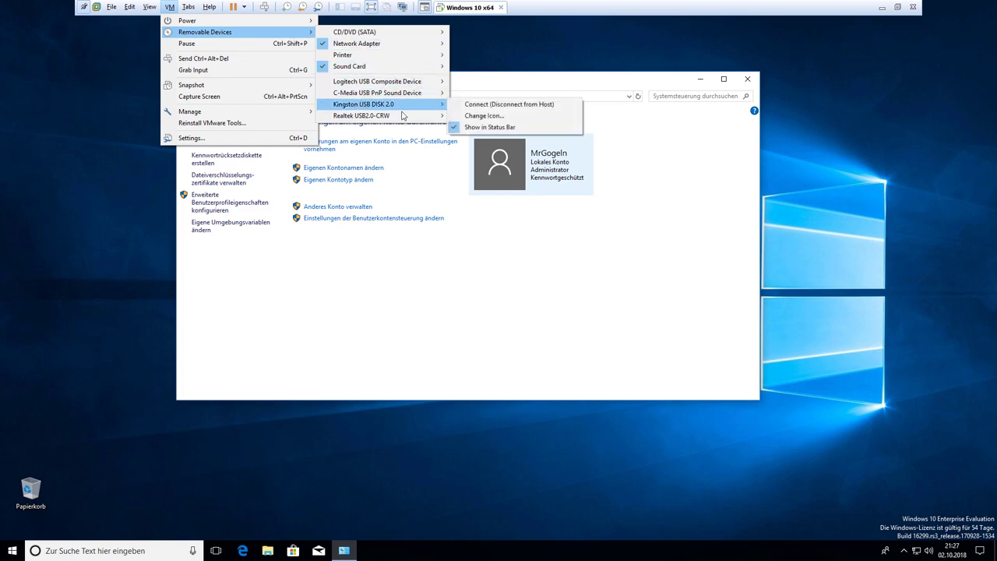
mouse_move(439, 106)
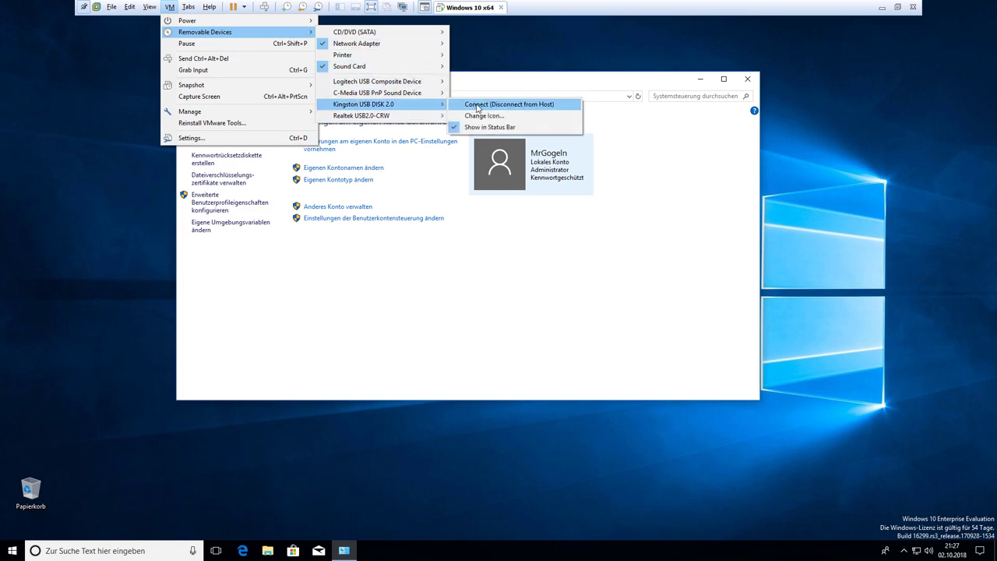
left_click(478, 106)
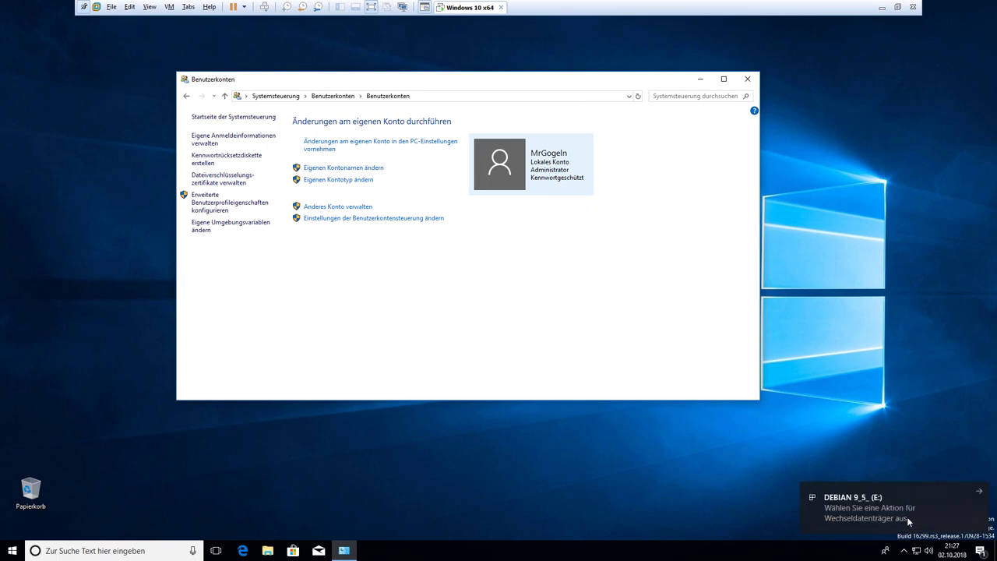
Launch the forgotten-password wizard, reposition it, and close it at the welcome page
left_click(244, 161)
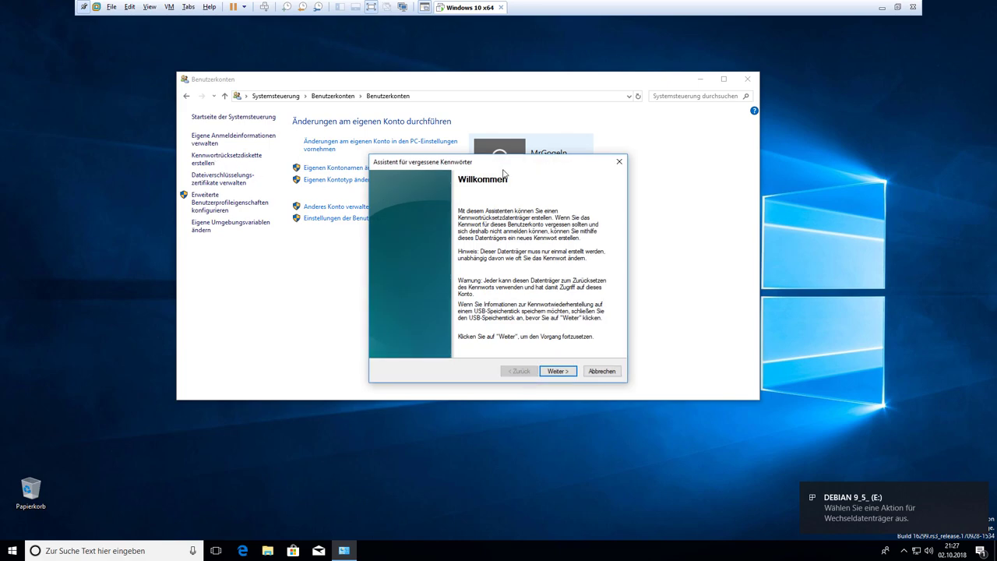
left_click_drag(512, 161, 543, 88)
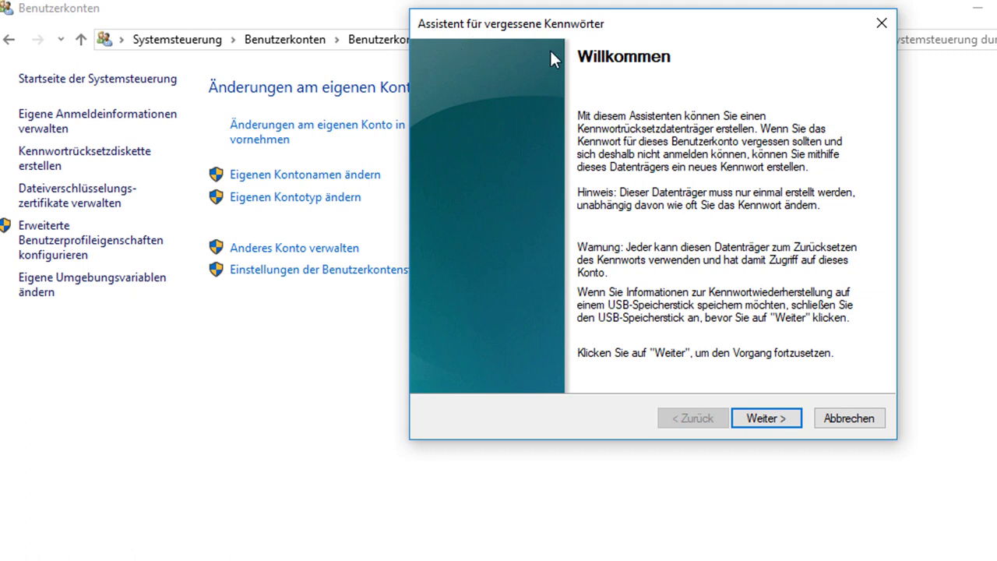
left_click_drag(601, 25, 576, 108)
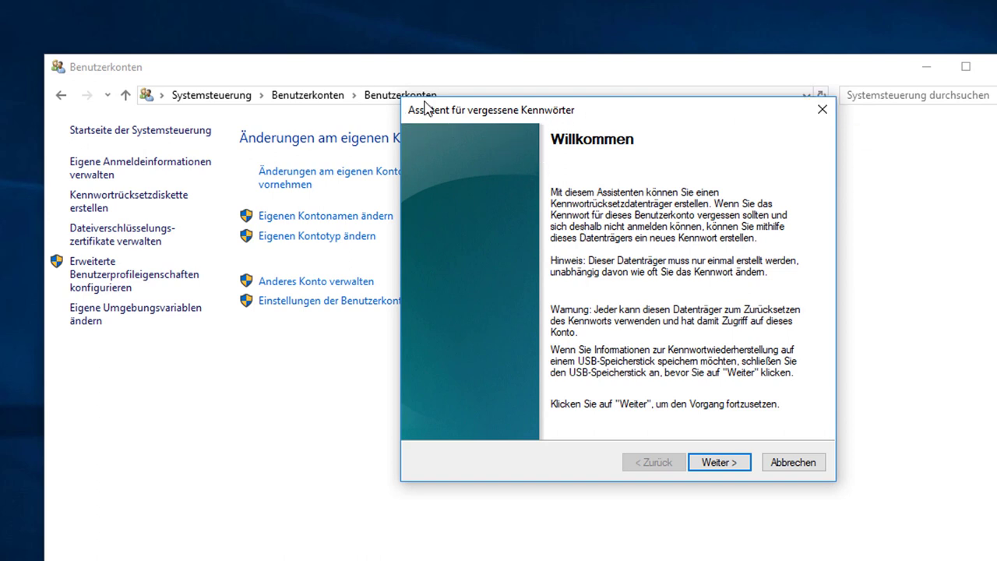
left_click(822, 118)
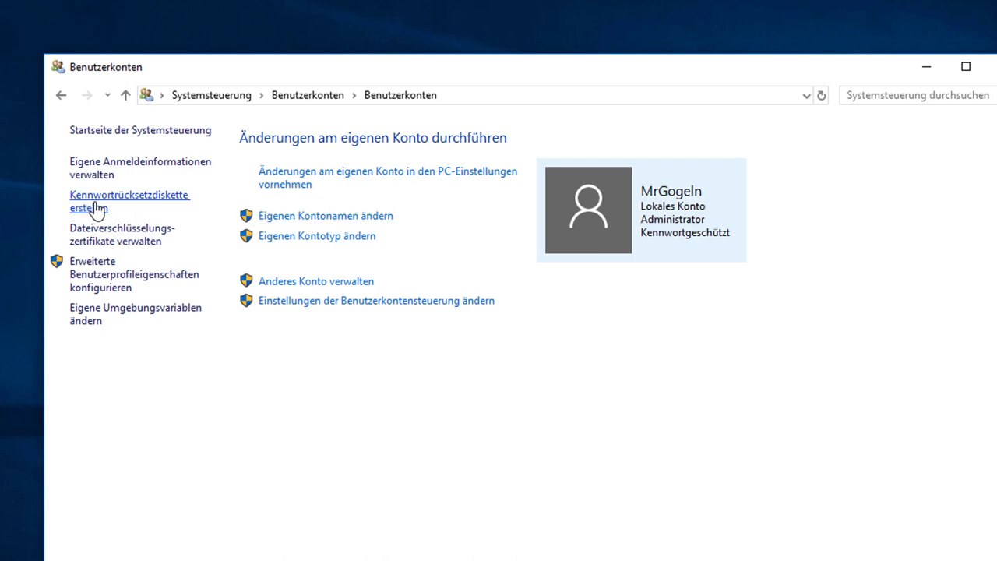
Reopen and close the wizard twice more, then bring up the Start menu
left_click(144, 206)
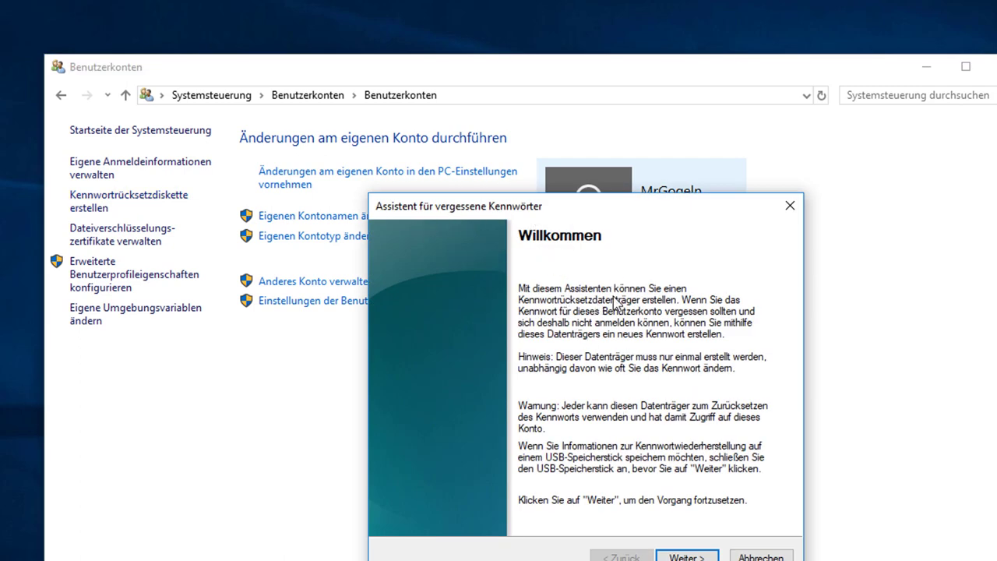
left_click(790, 207)
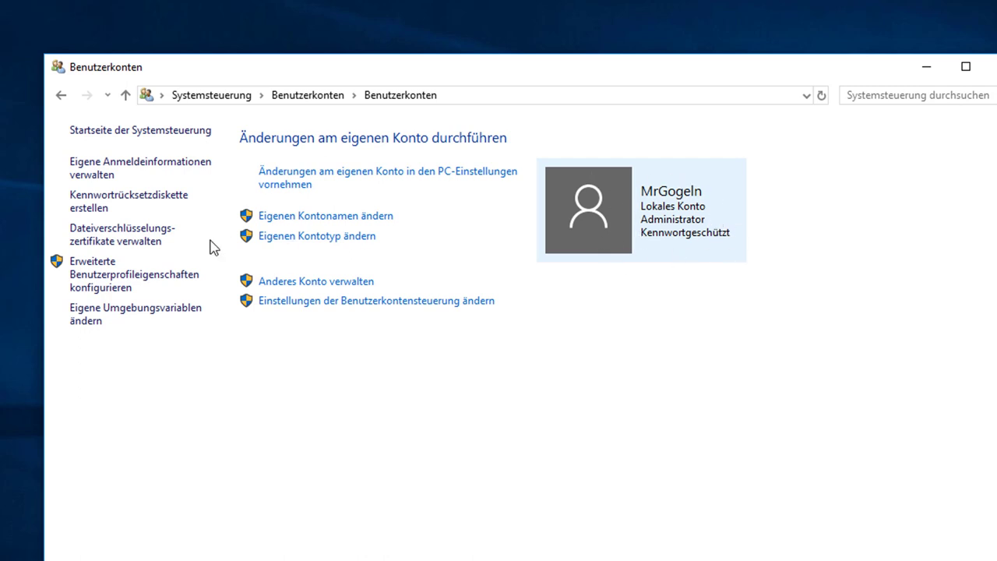
left_click(104, 204)
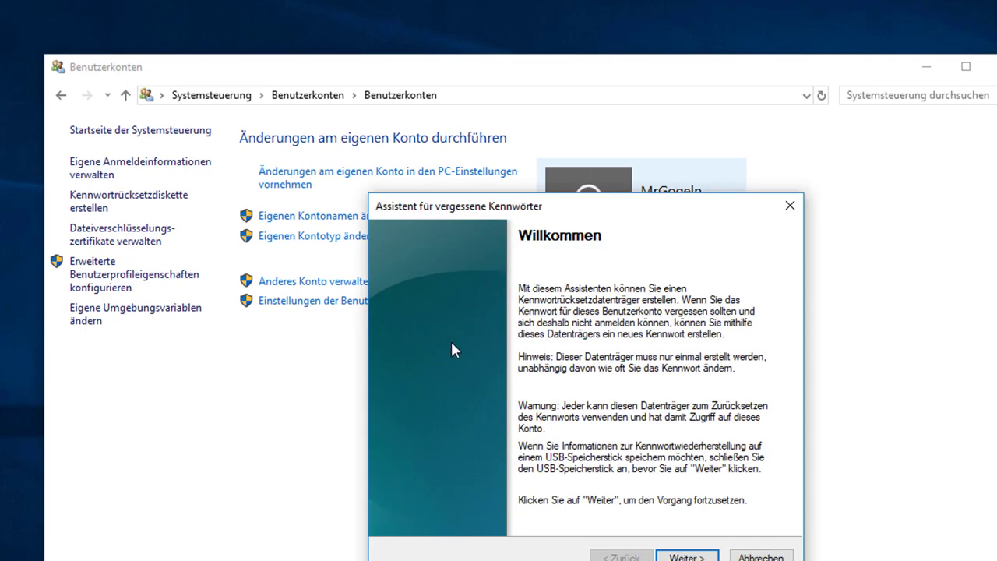
left_click(789, 207)
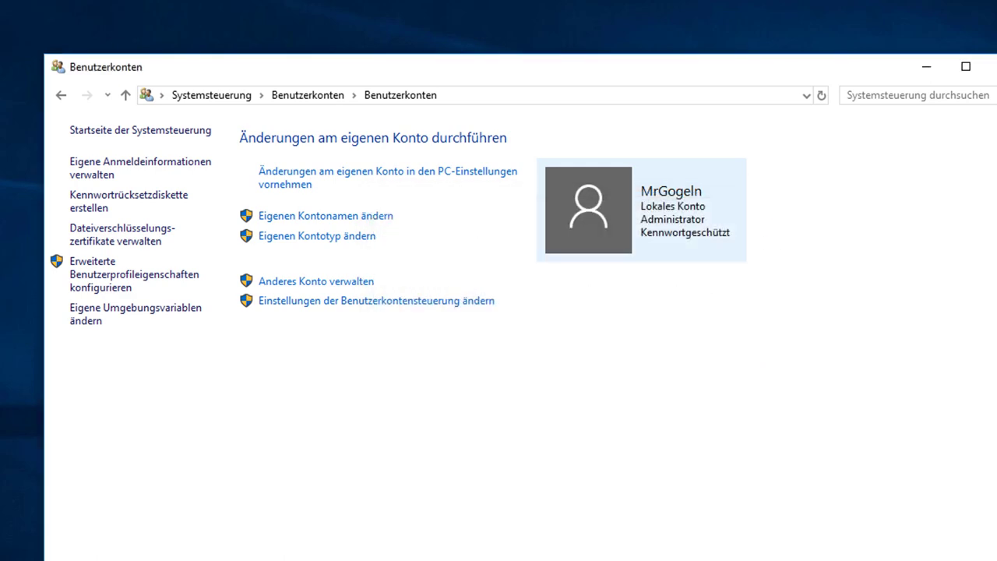
key("super")
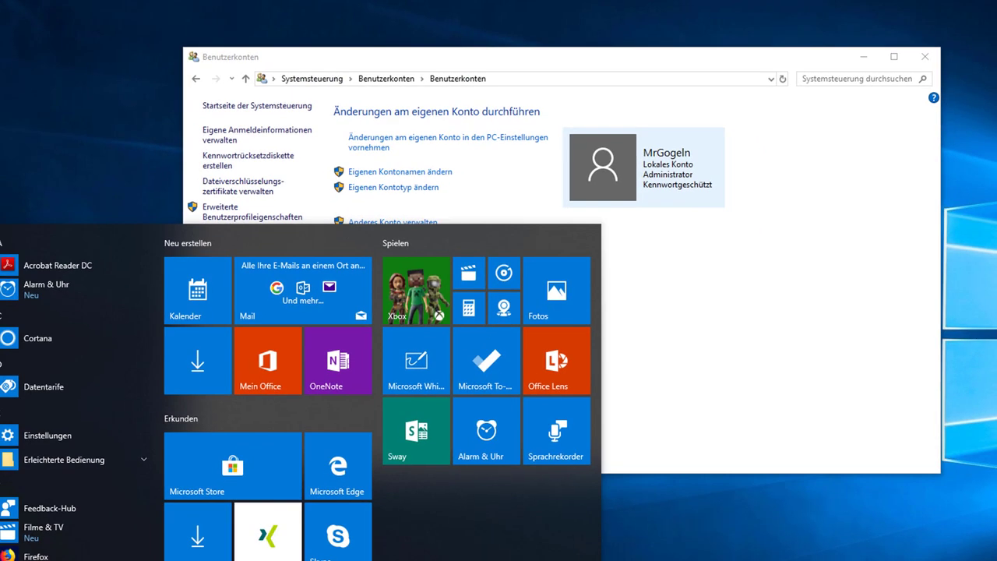
Go to Settings > Konten > Anmeldeoptionen
key("super+i")
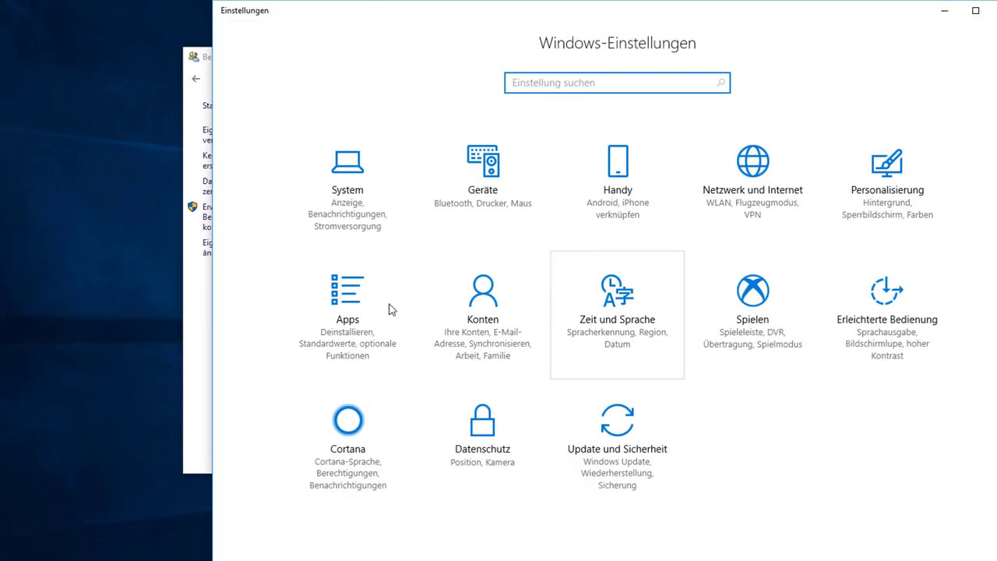
left_click(495, 302)
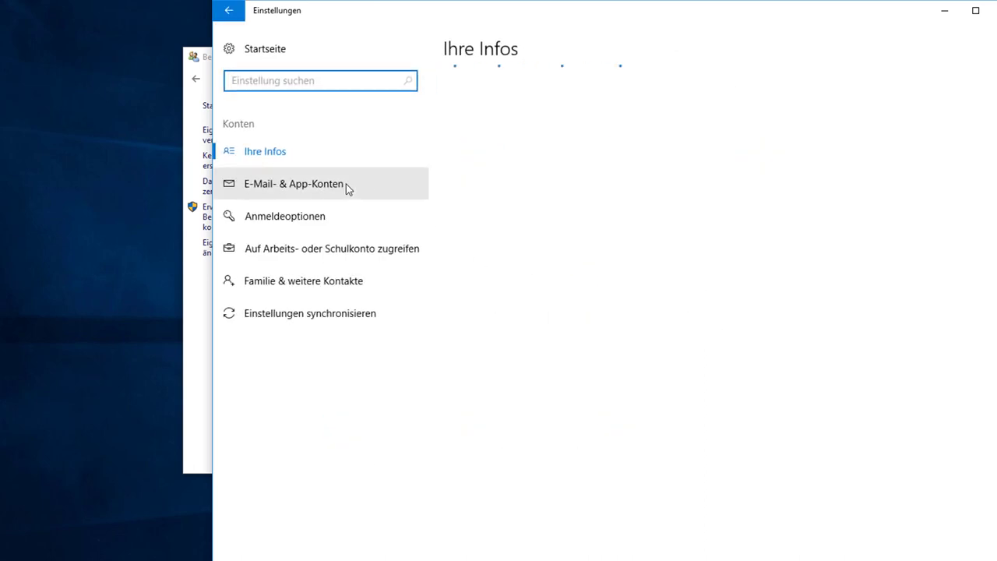
left_click(315, 225)
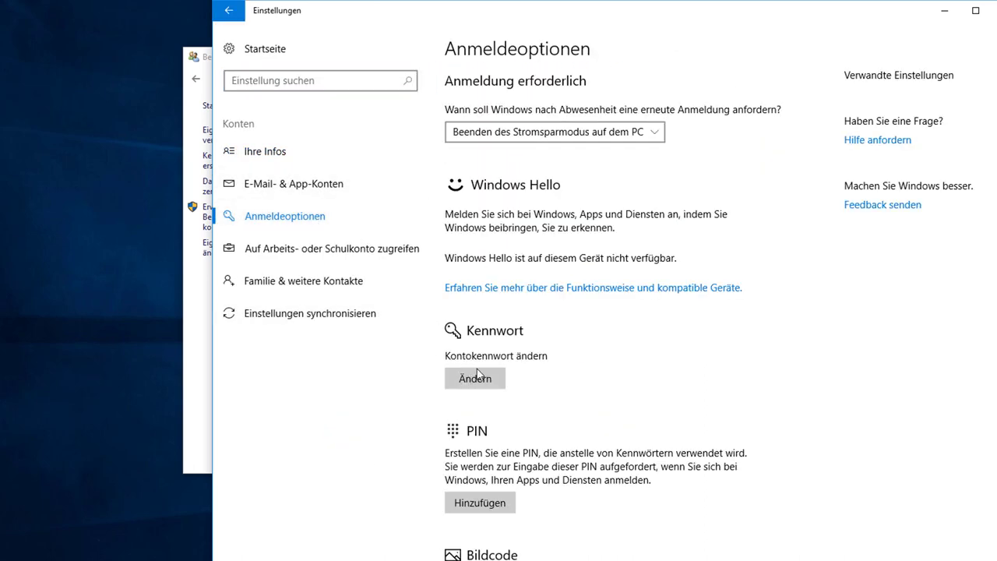
Start the password change, confirm the current password, then cancel and close Settings
left_click(497, 378)
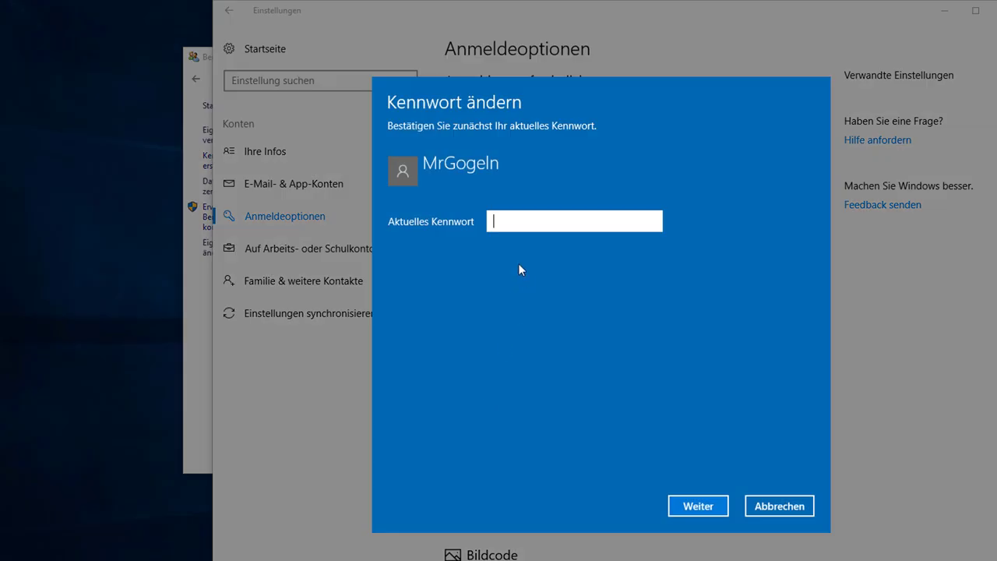
type("•••")
key("Return")
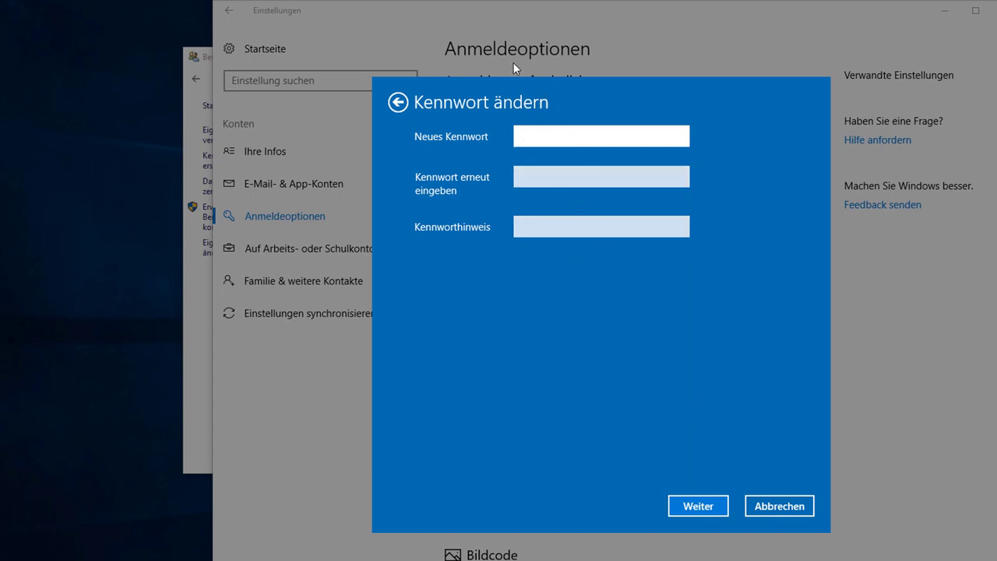
left_click(778, 491)
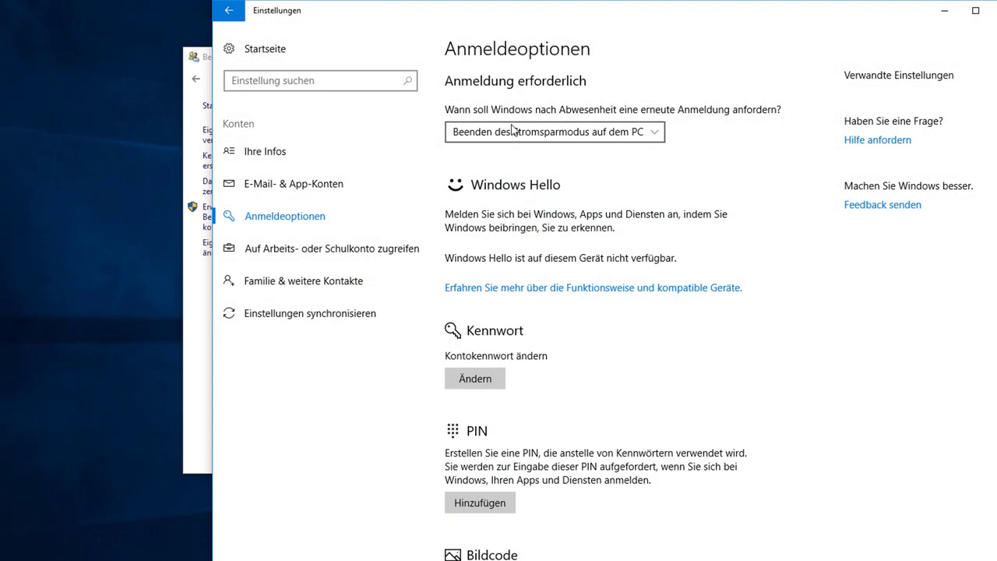
left_click(990, 10)
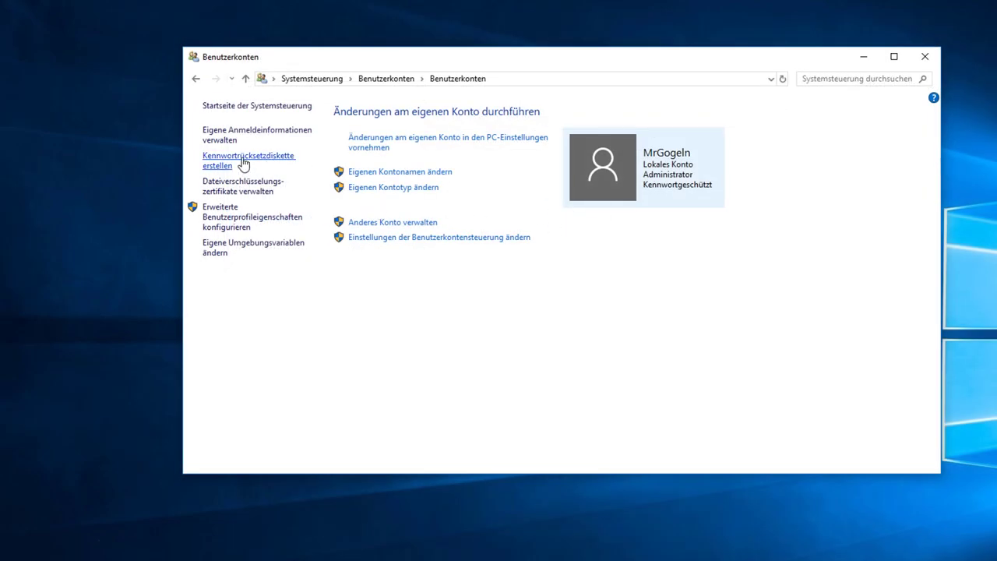
Start the reset disk wizard and select drive DEBIAN 9_5_ (E:)
left_click(245, 160)
left_click_drag(627, 156, 525, 58)
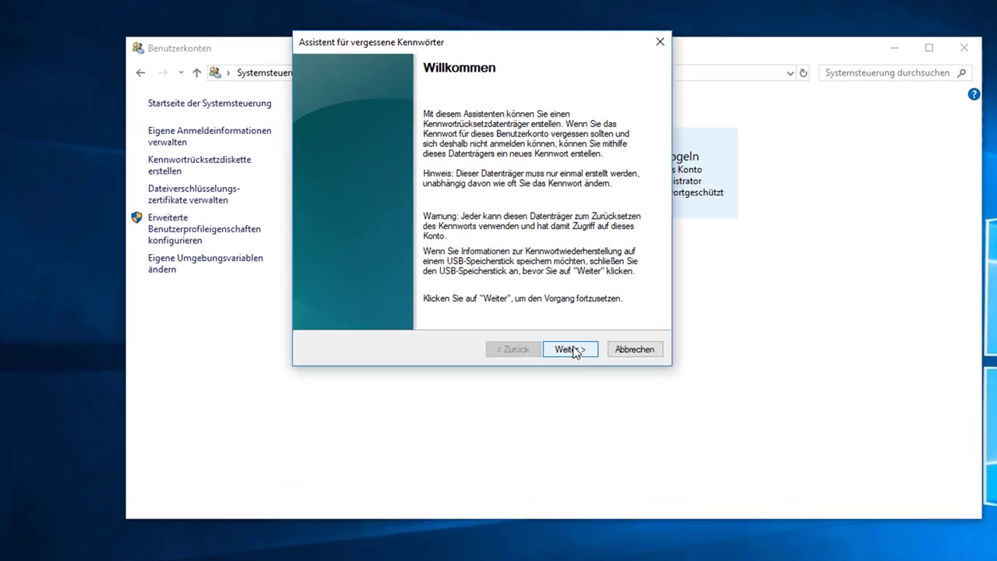
left_click(576, 323)
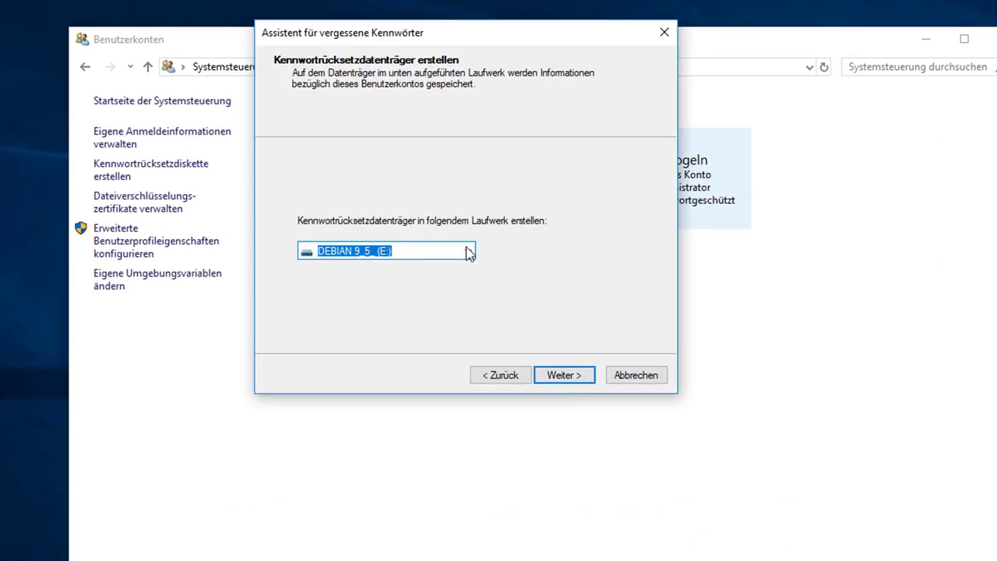
left_click(423, 246)
left_click(468, 250)
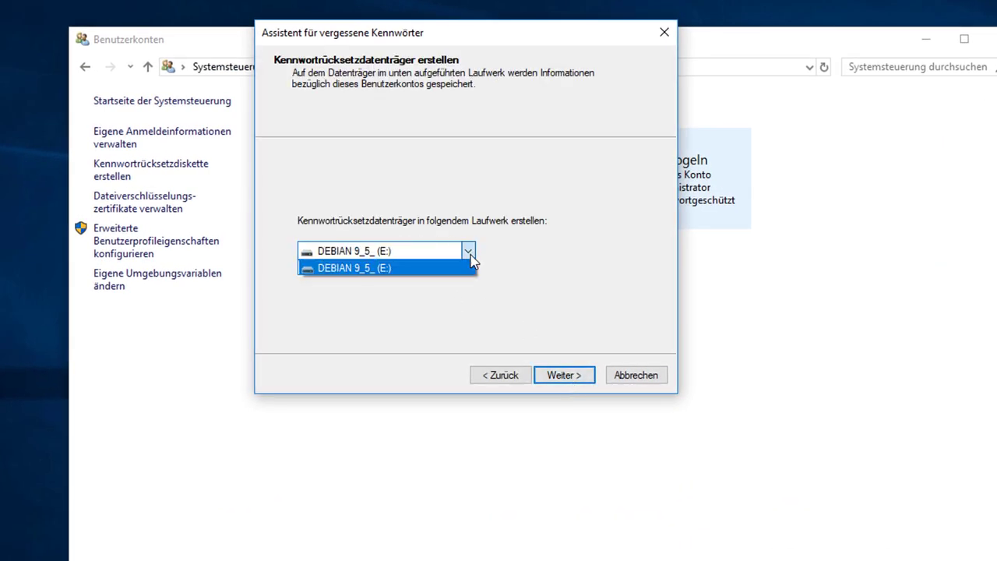
left_click(398, 268)
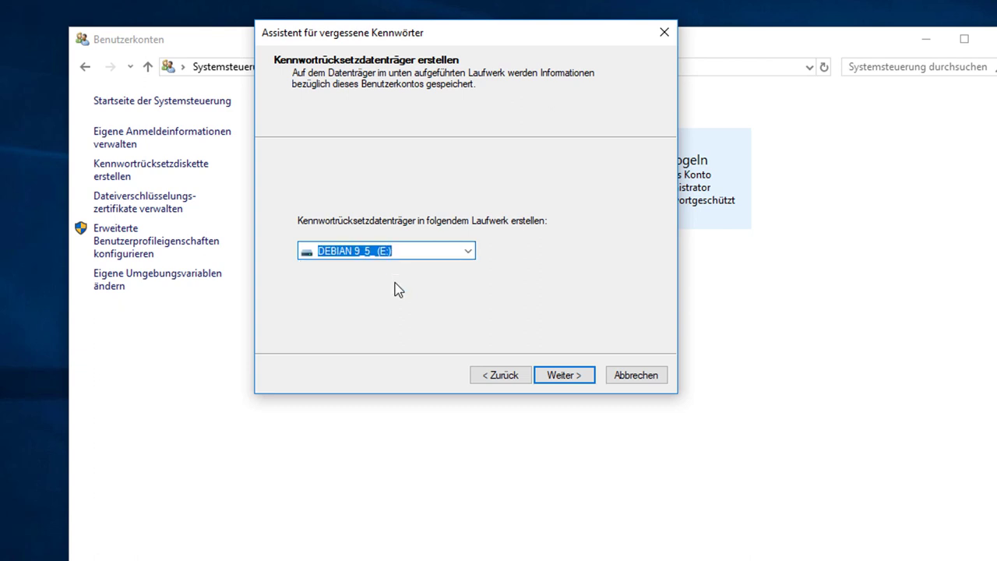
Confirm the current password, agree to replace the old reset disk, and finish
left_click(575, 378)
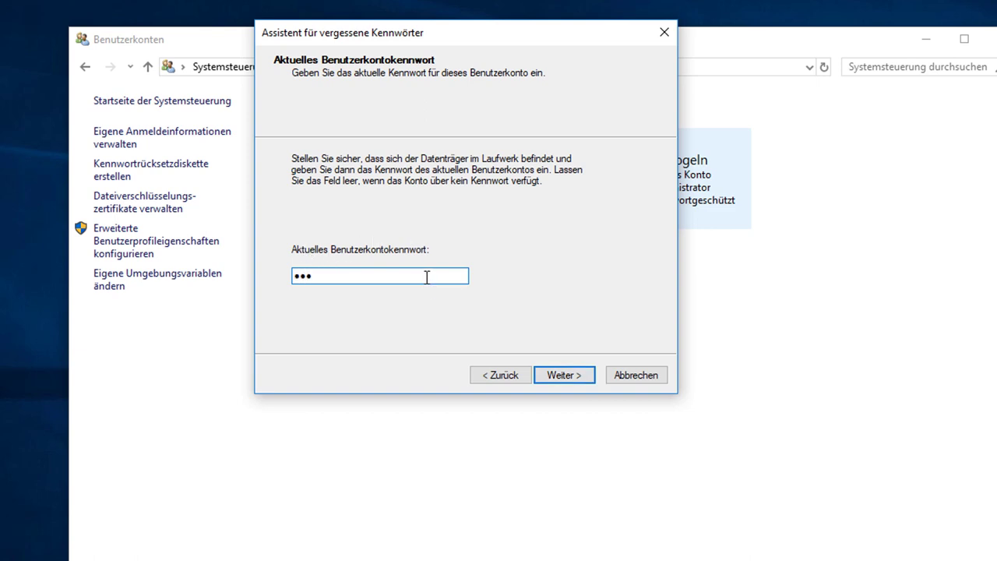
left_click(583, 375)
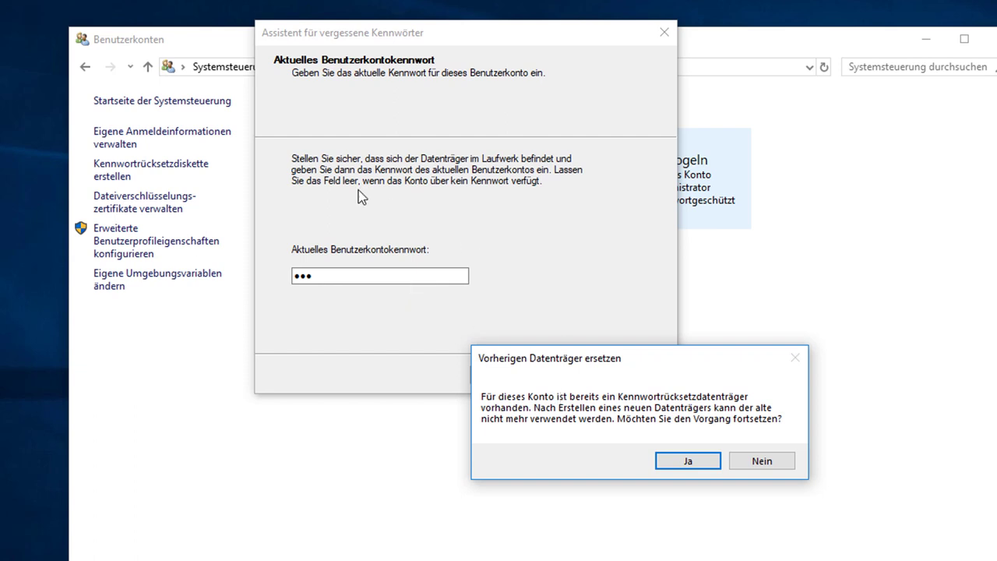
left_click(711, 462)
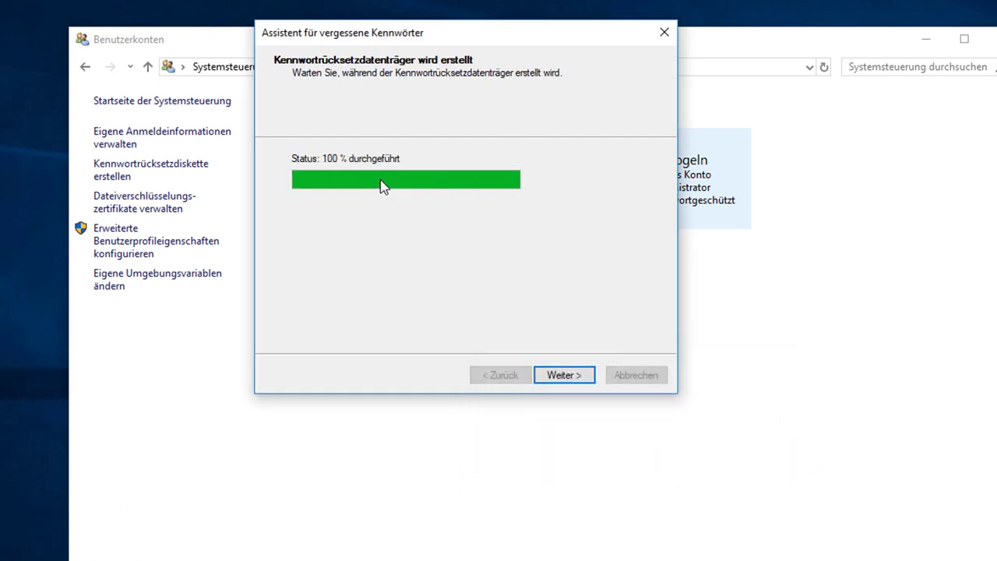
left_click(584, 377)
left_click(560, 372)
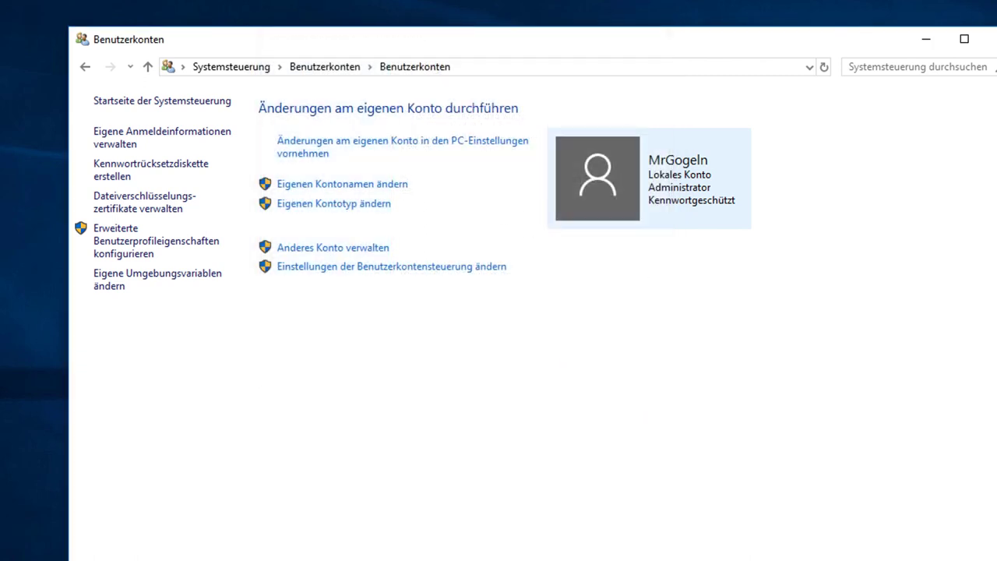
Close User Accounts and sign out of Windows via the Start menu
left_click(991, 39)
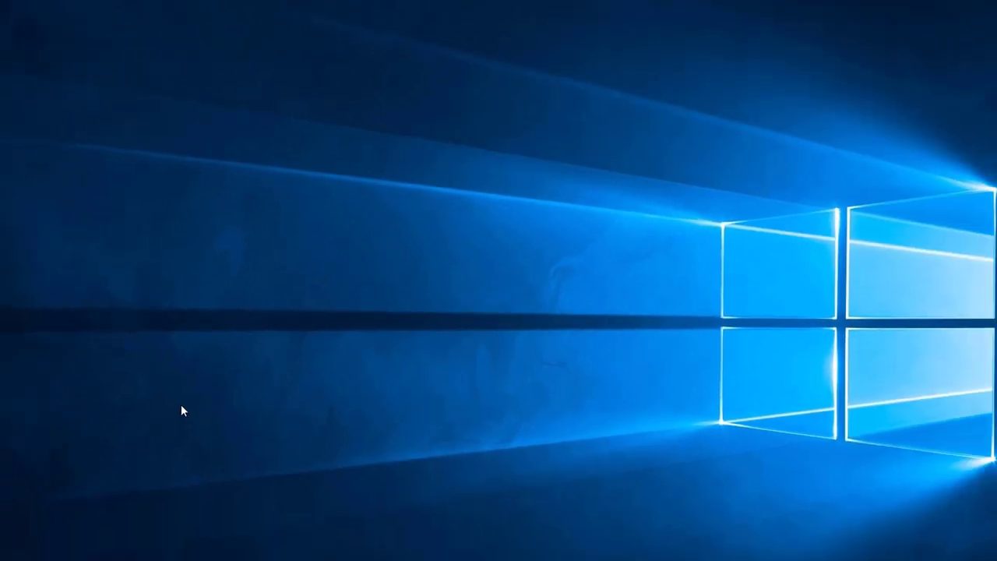
left_click(13, 550)
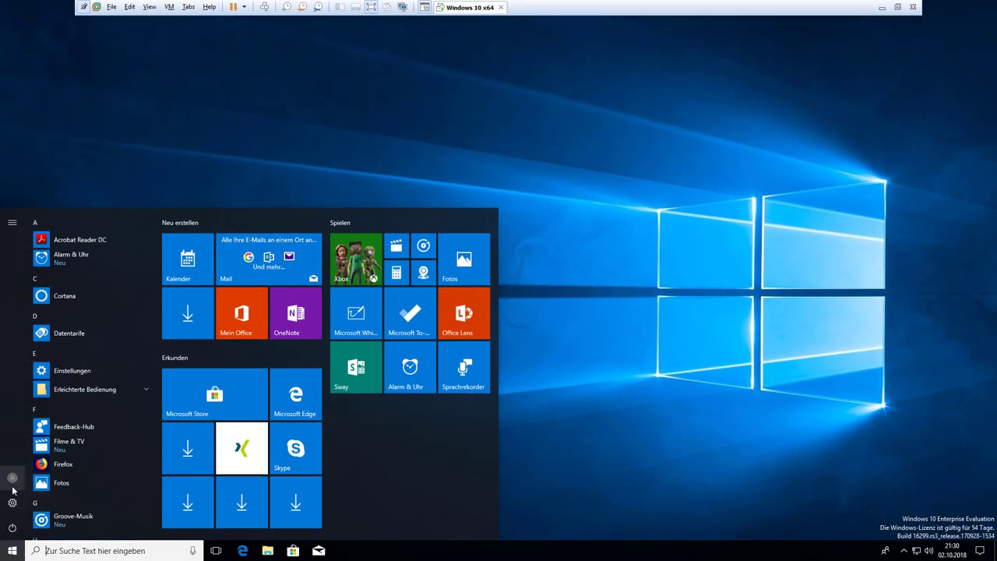
left_click(12, 487)
left_click(19, 426)
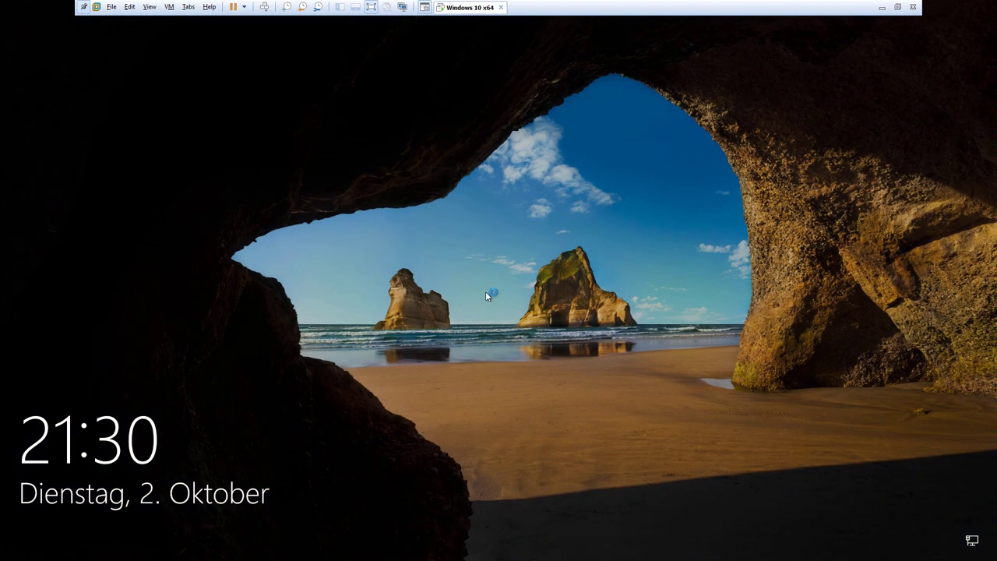
Enter wrong passwords at sign-in until the password hint and reset option appear
left_click(485, 292)
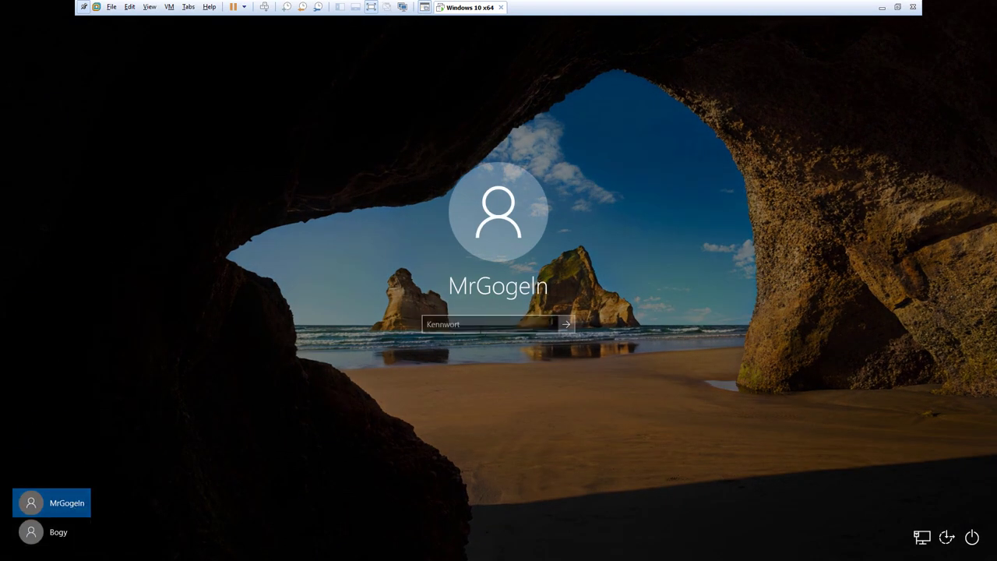
type("********")
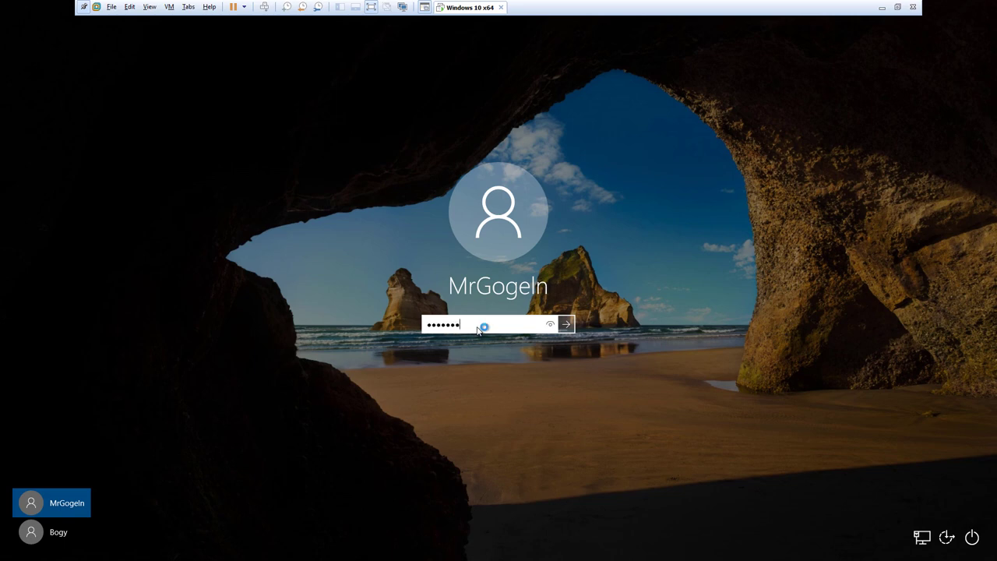
key("Return")
key("Return")
type("***")
key("Return")
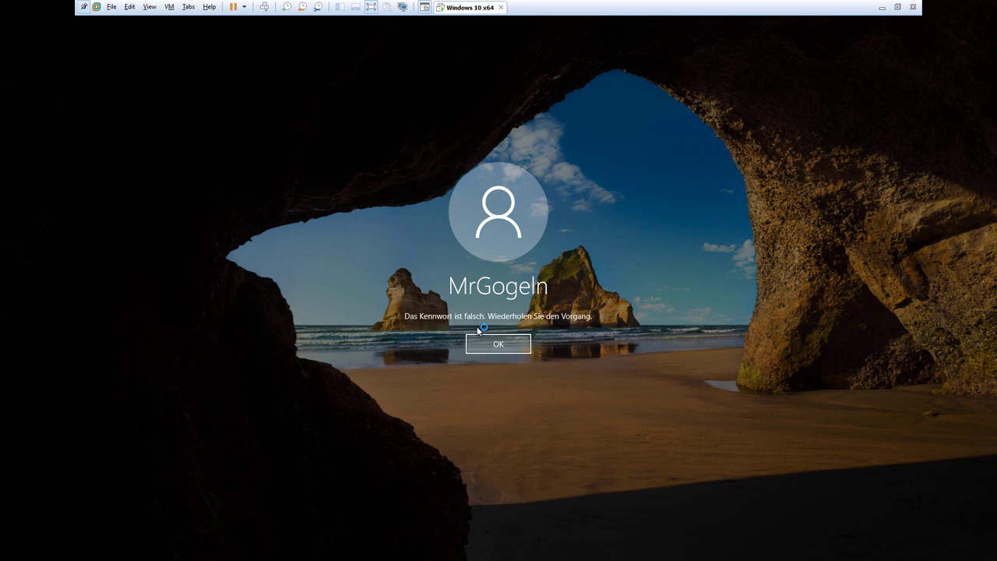
left_click(484, 346)
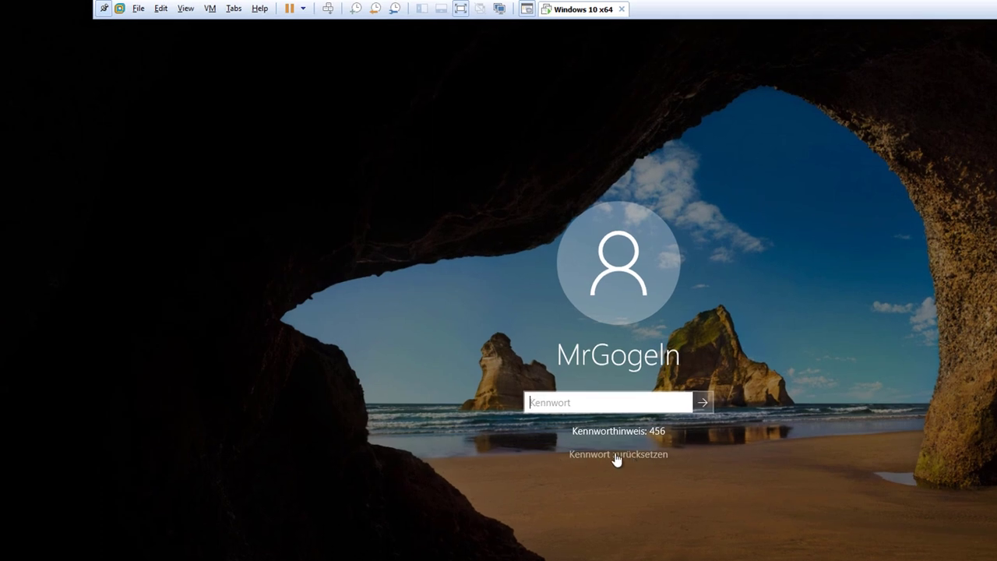
Run the Password Reset Wizard with drive E: and set a new password entered twice
left_click(610, 456)
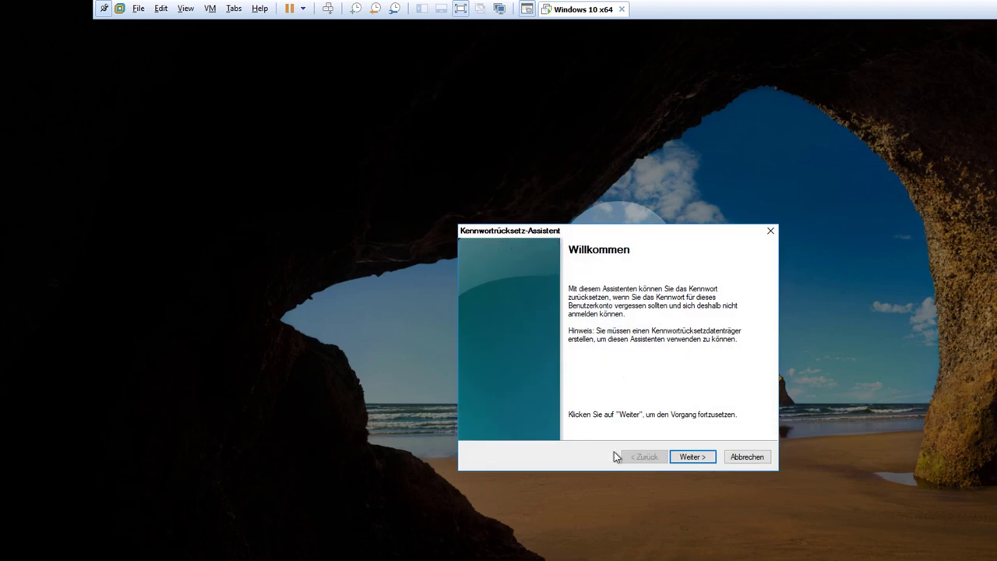
left_click(695, 459)
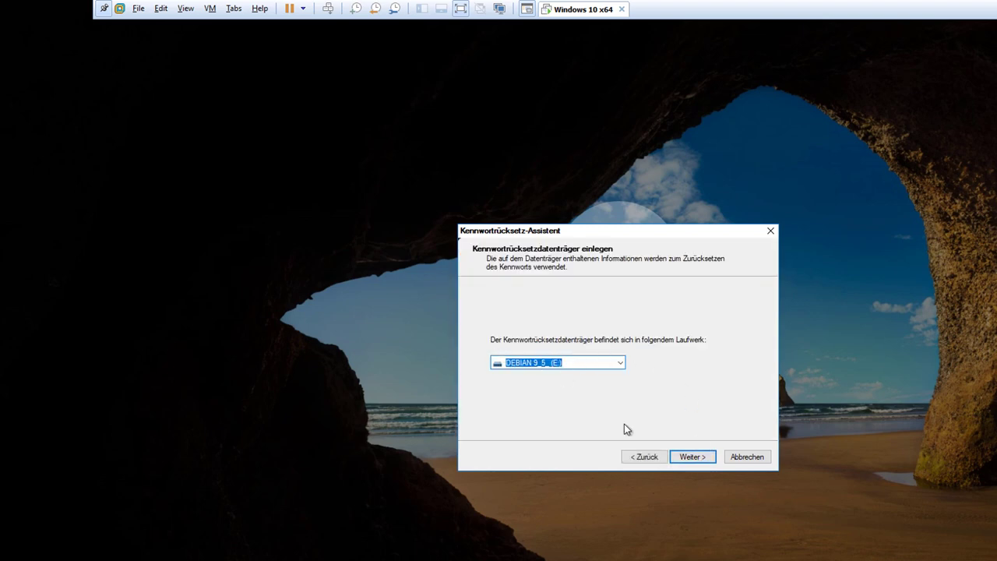
left_click(690, 457)
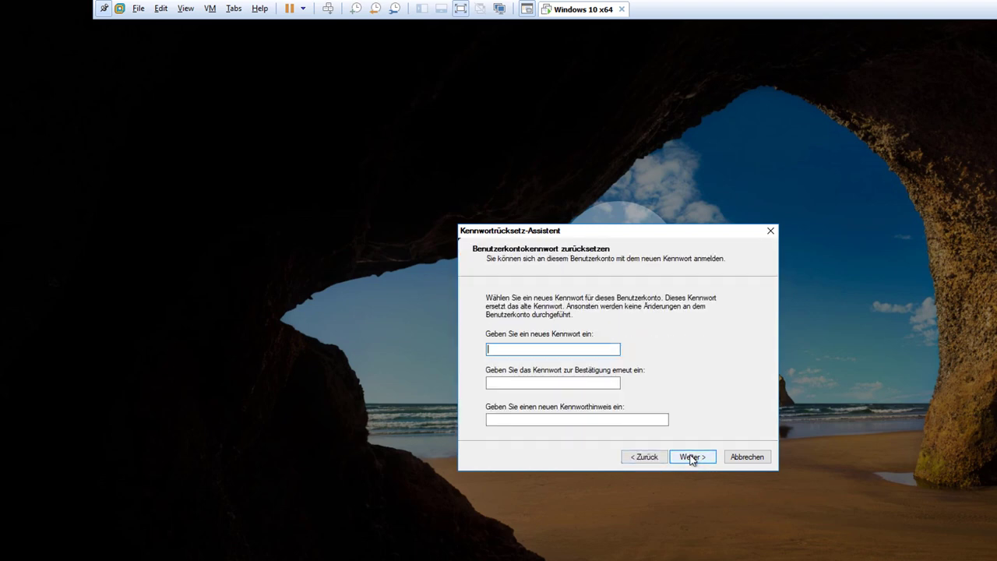
left_click(494, 349)
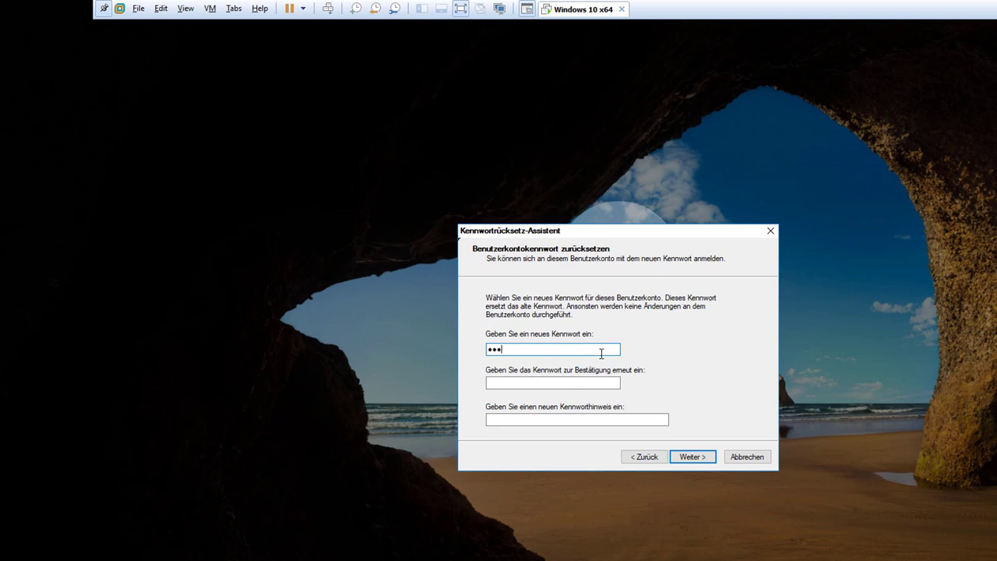
left_click(556, 382)
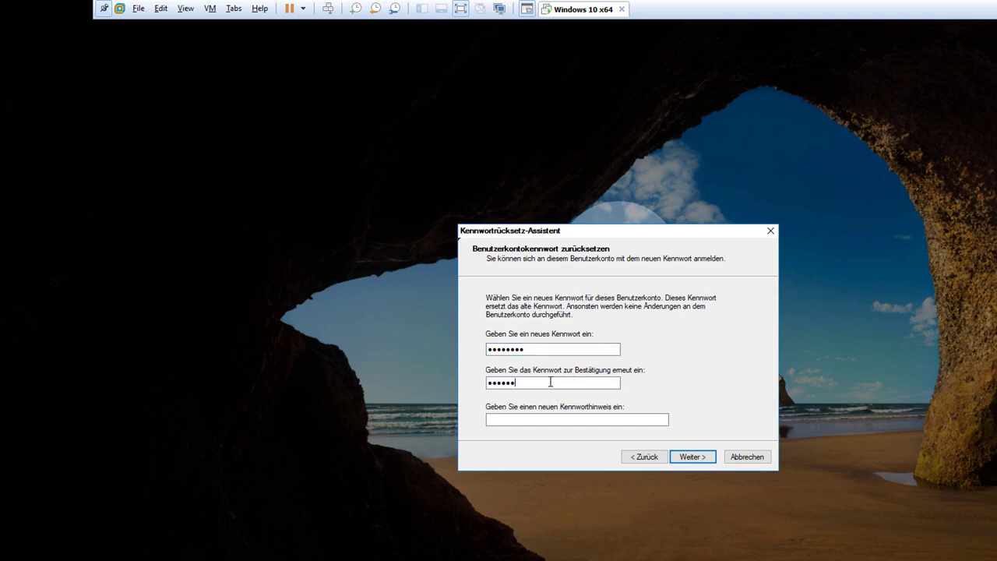
left_click(685, 460)
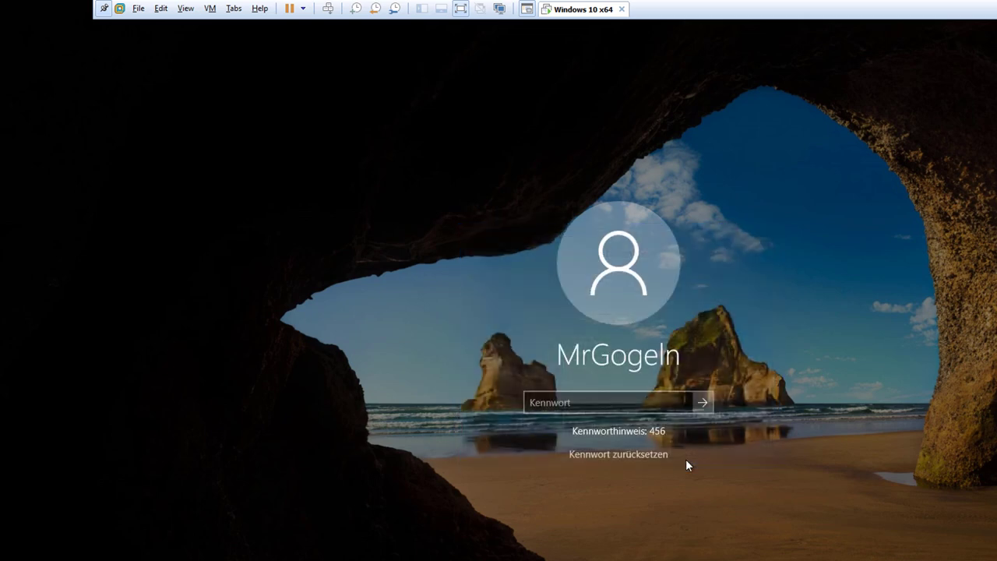
Sign in with the new password, checking it via reveal, then exit VMware full screen
left_click(585, 403)
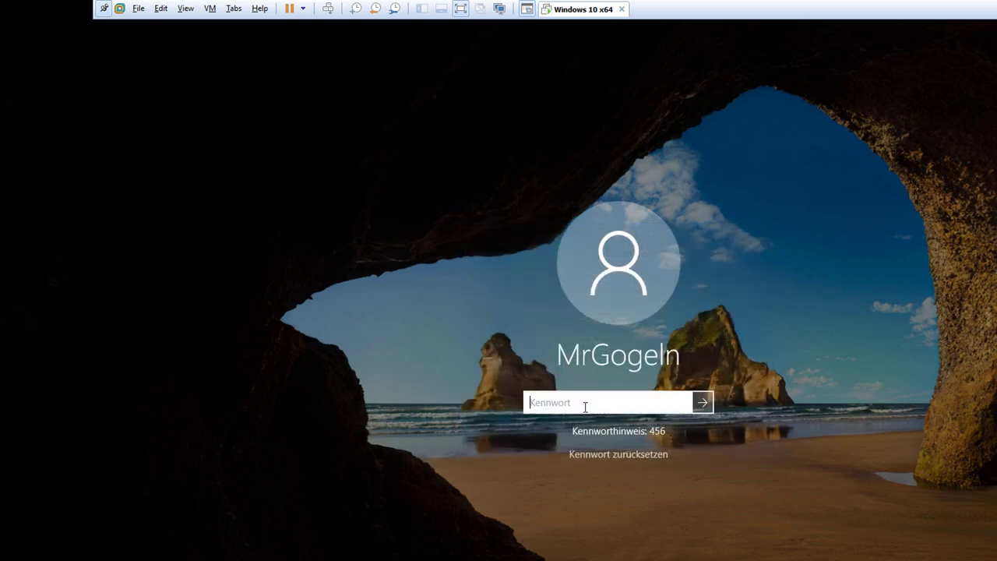
left_click(682, 401)
key("Return")
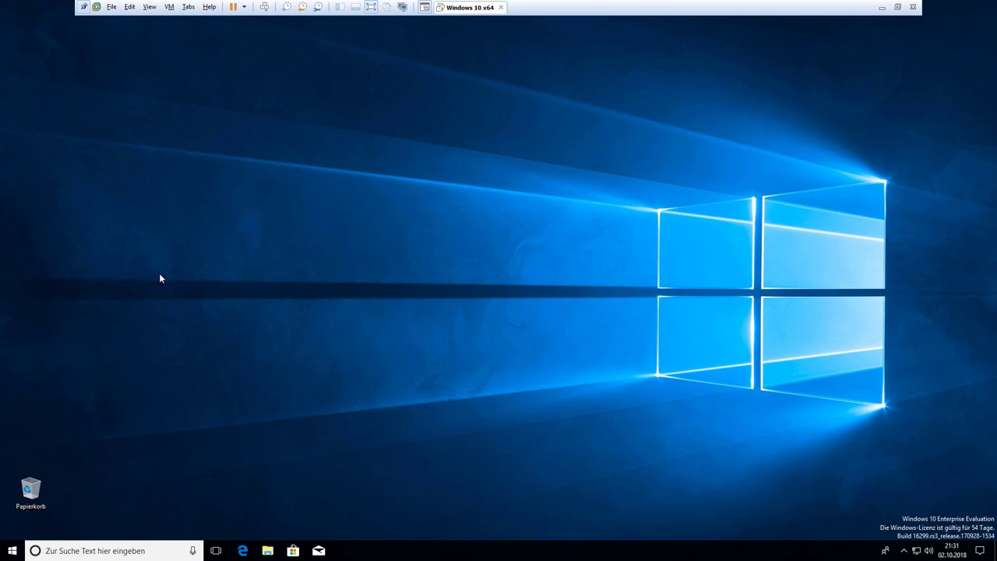
key("ctrl+alt+Return")
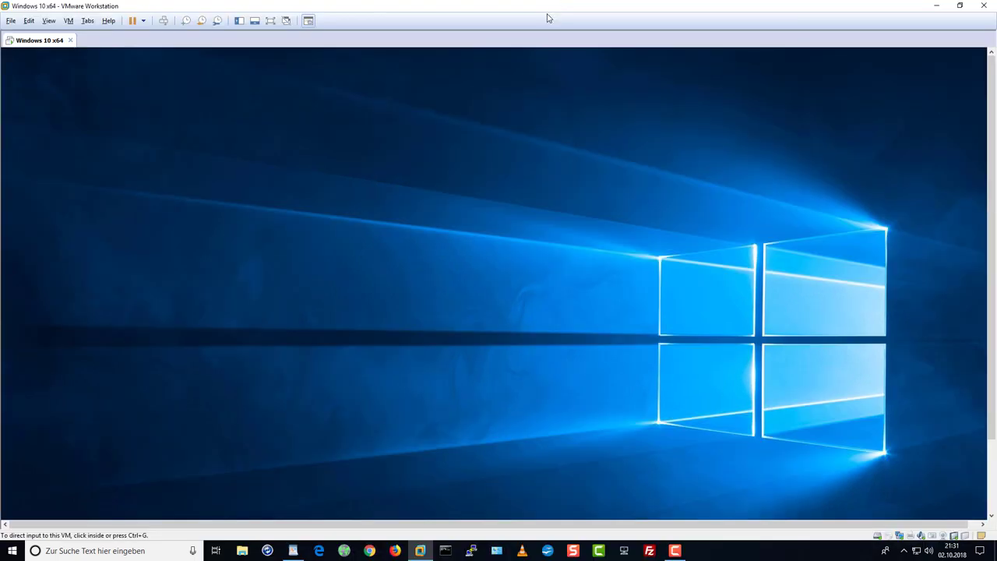
Restore and reposition the VMware window, then minimize it to show the host desktop
double_click(542, 11)
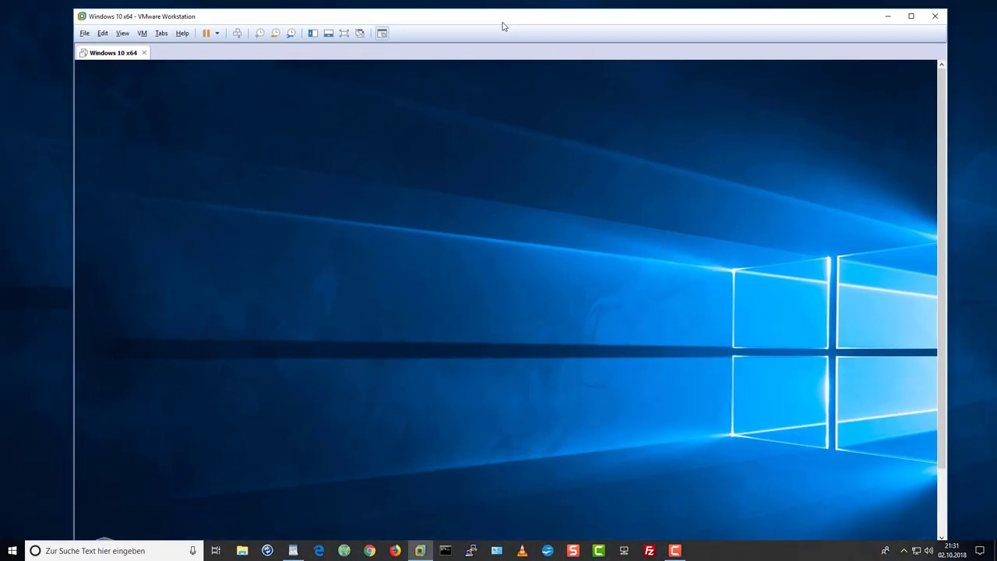
left_click_drag(383, 21, 338, 6)
key("super+d")
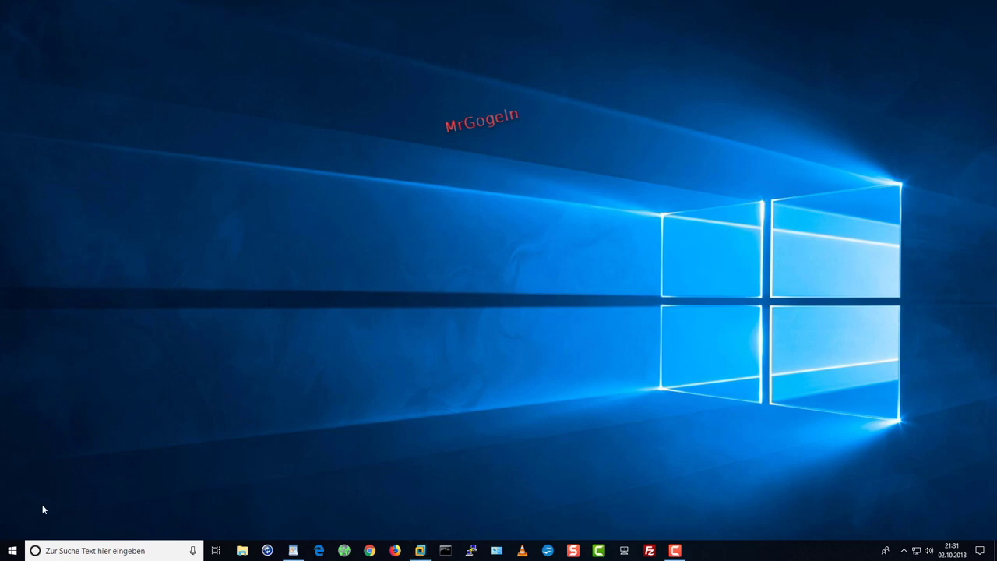
left_click(12, 550)
left_click(118, 138)
left_click(19, 543)
left_click(145, 140)
Open Windows Settings > Konten > Anmeldeoptionen from the Start menu
left_click(15, 548)
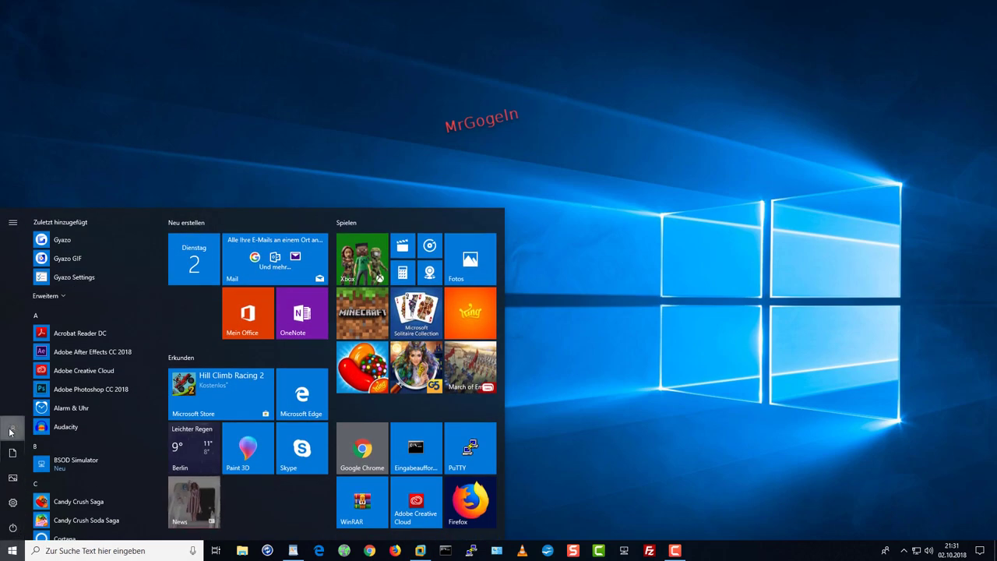
left_click(10, 431)
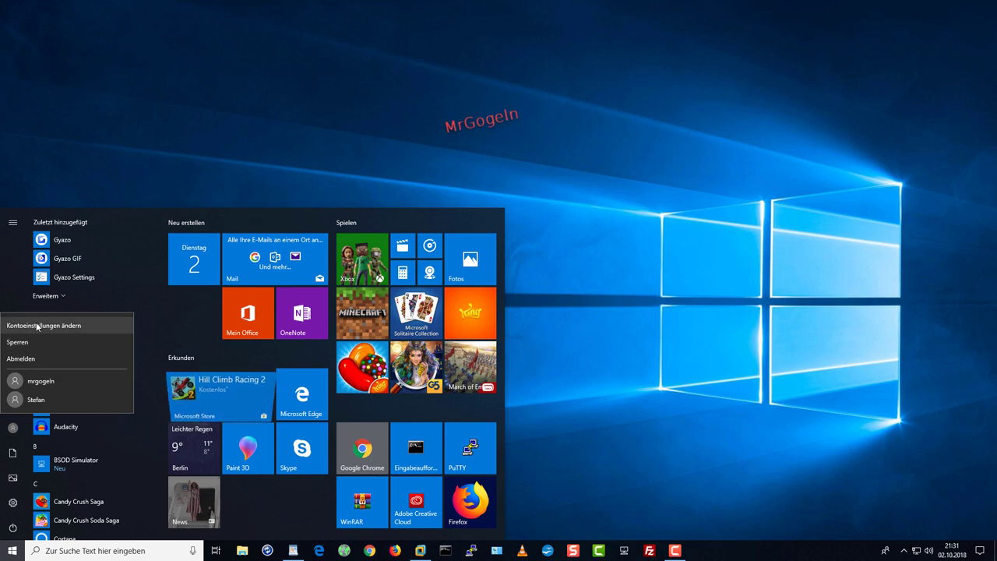
left_click(14, 503)
left_click(14, 503)
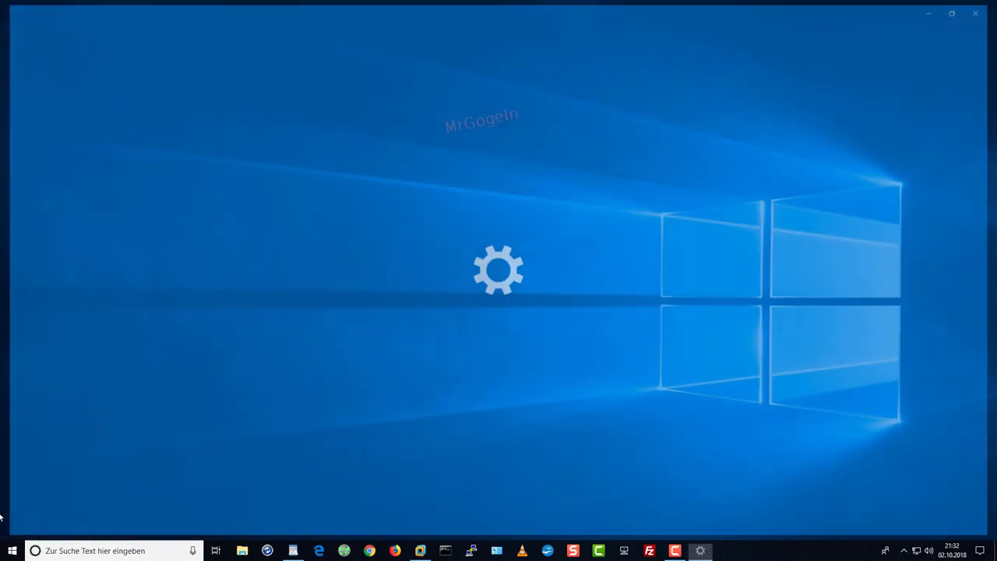
left_click(358, 177)
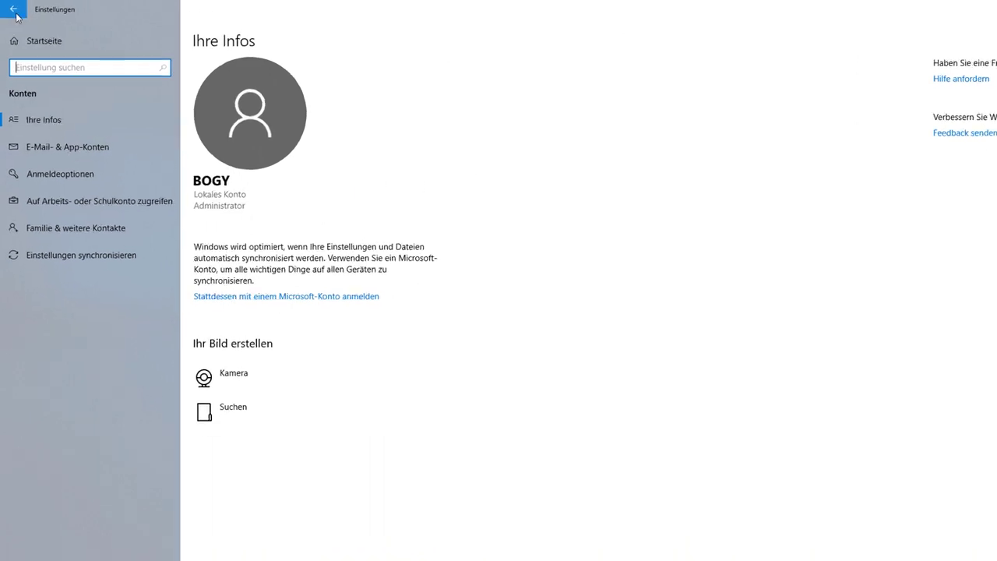
left_click(14, 11)
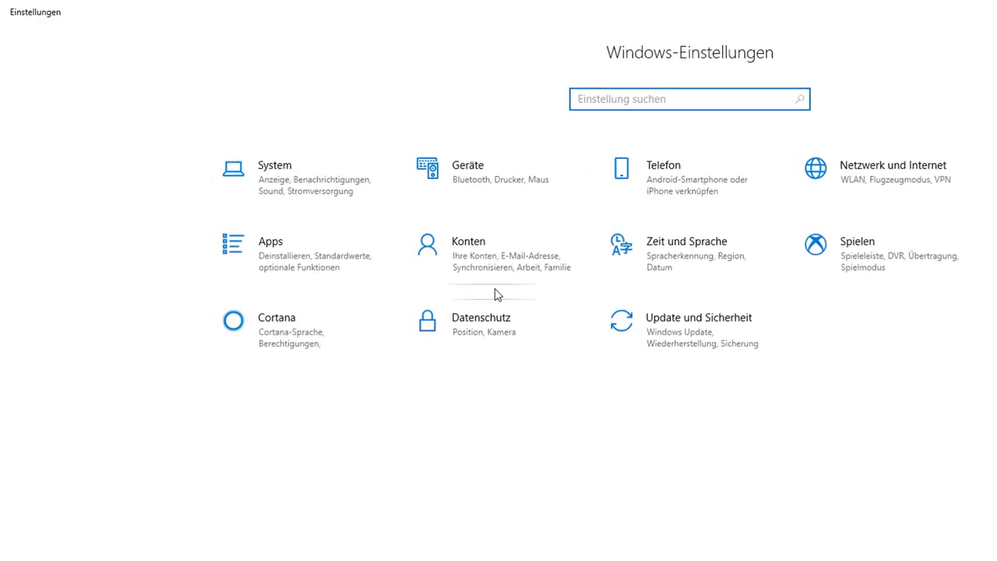
left_click(502, 265)
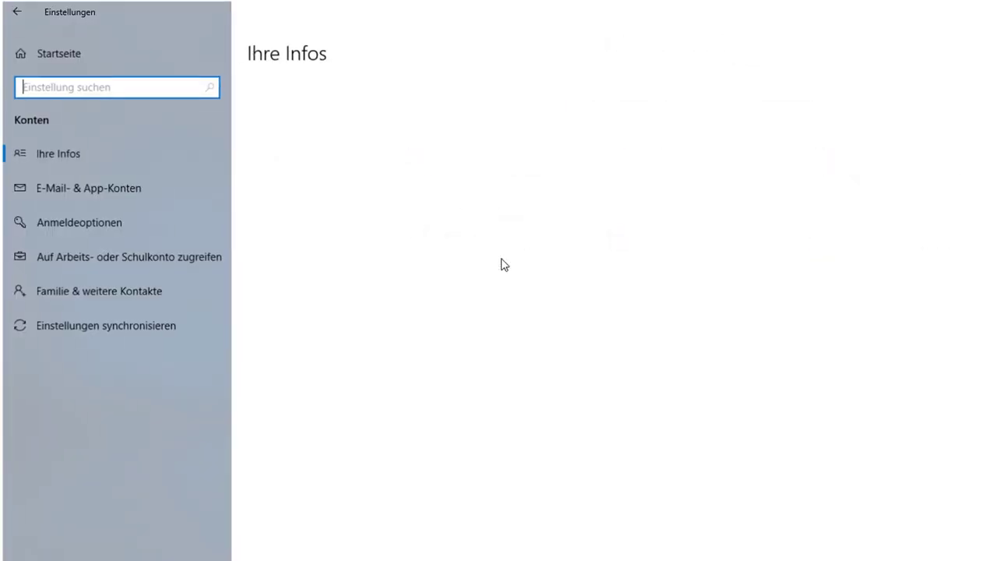
left_click(75, 218)
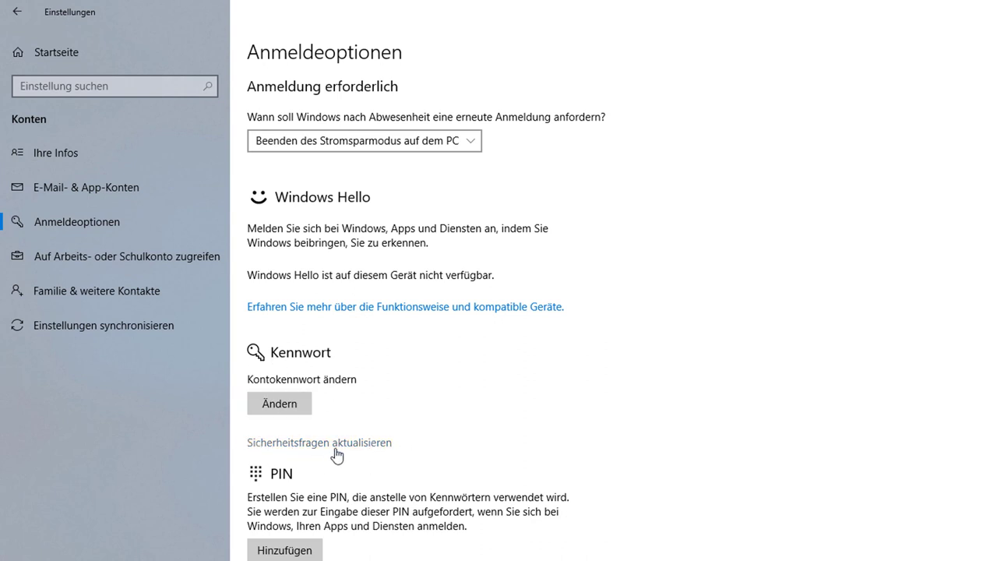
Start updating the security questions and confirm with the account password
left_click(379, 442)
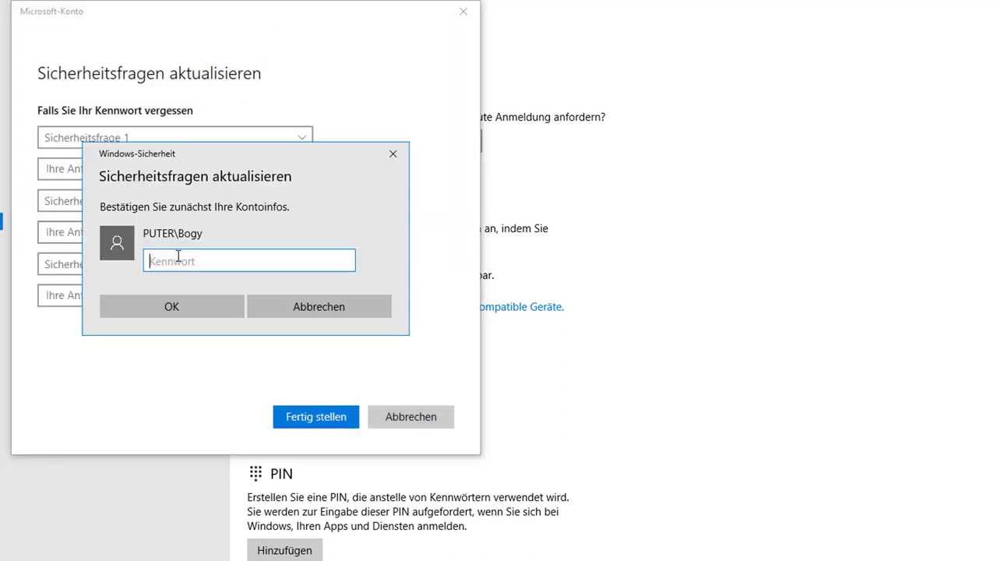
type("•••")
key("BackSpace")
key("BackSpace")
key("BackSpace")
type("•••")
key("BackSpace")
key("BackSpace")
key("BackSpace")
type("•••")
key("Return")
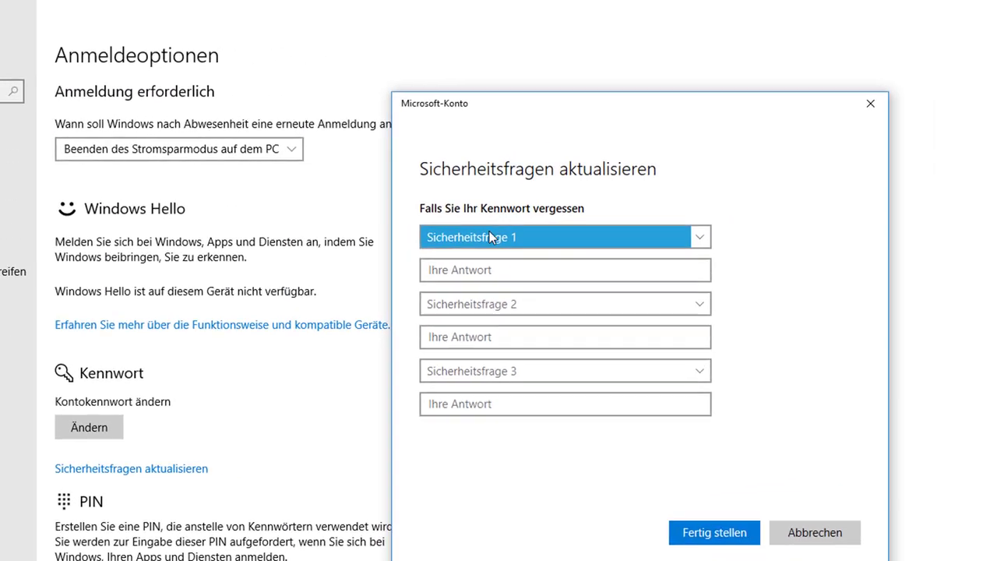
Choose the first pet and birthplace questions and type an answer for each
left_click(490, 236)
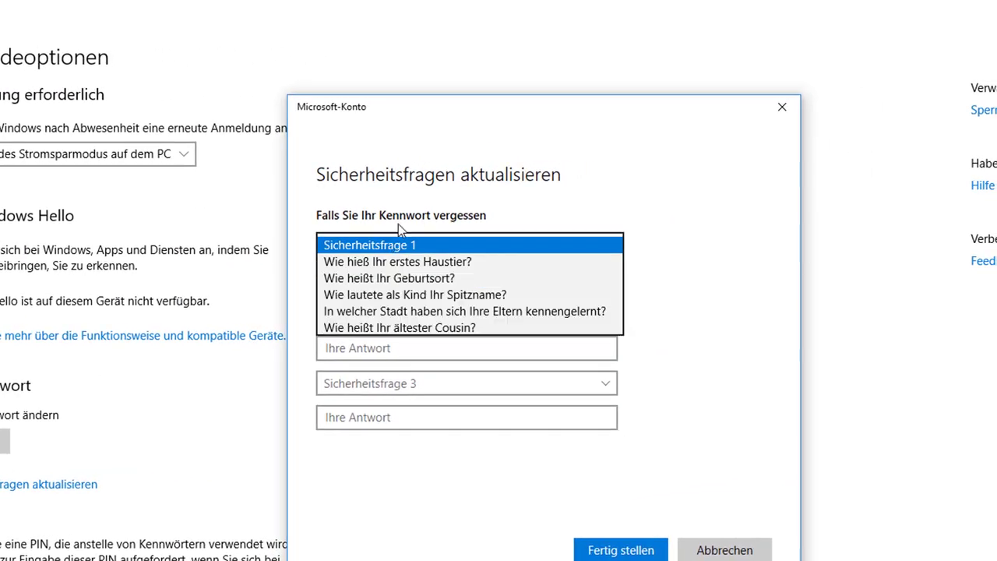
left_click(466, 251)
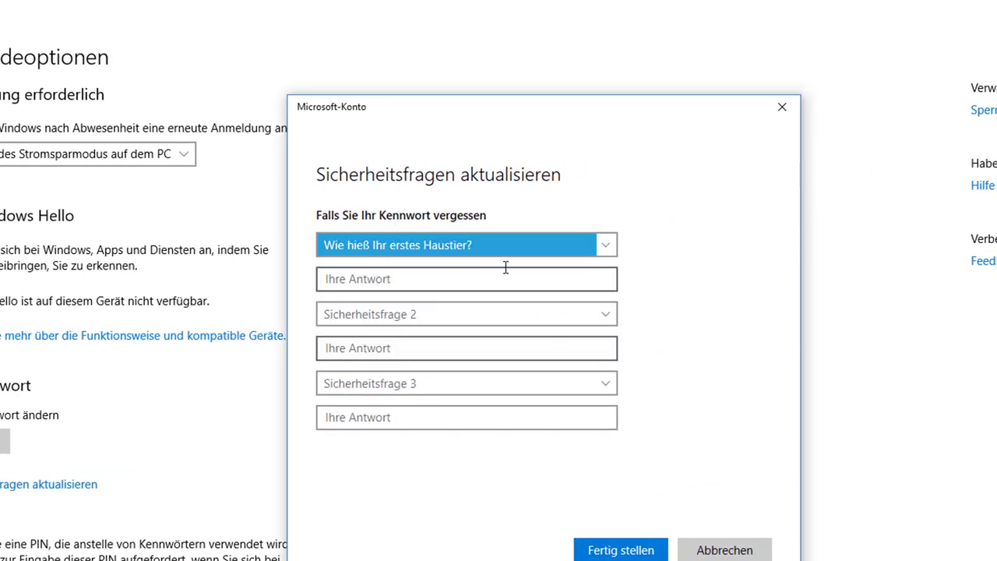
left_click(401, 280)
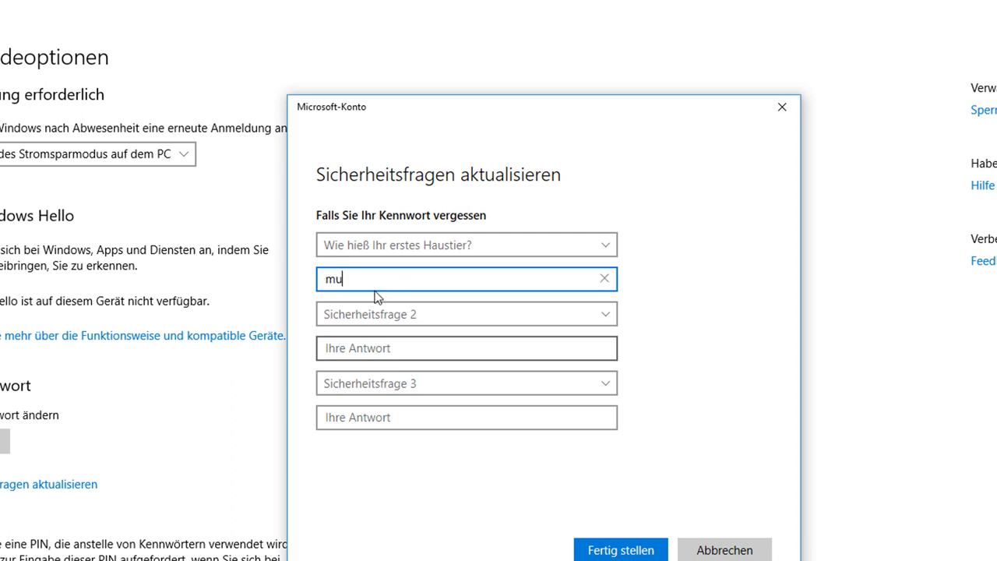
left_click(364, 314)
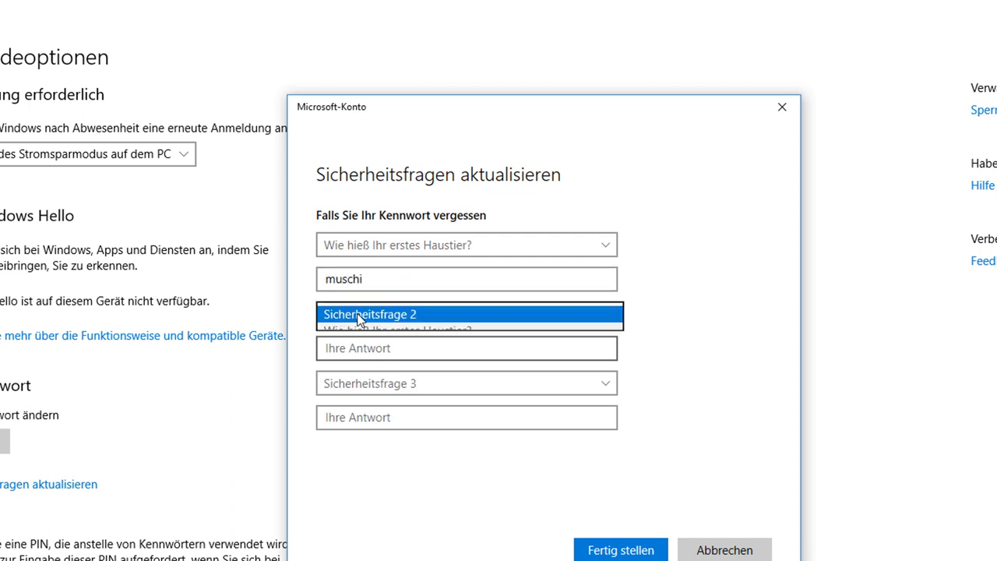
left_click(405, 348)
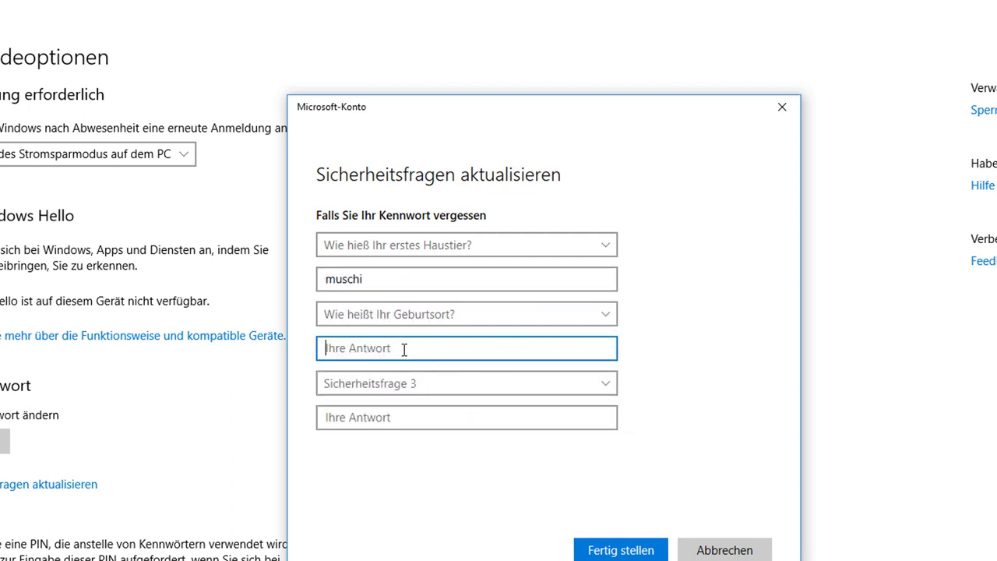
Choose the childhood nickname question, type its answer, and save with Fertig stellen
left_click(383, 387)
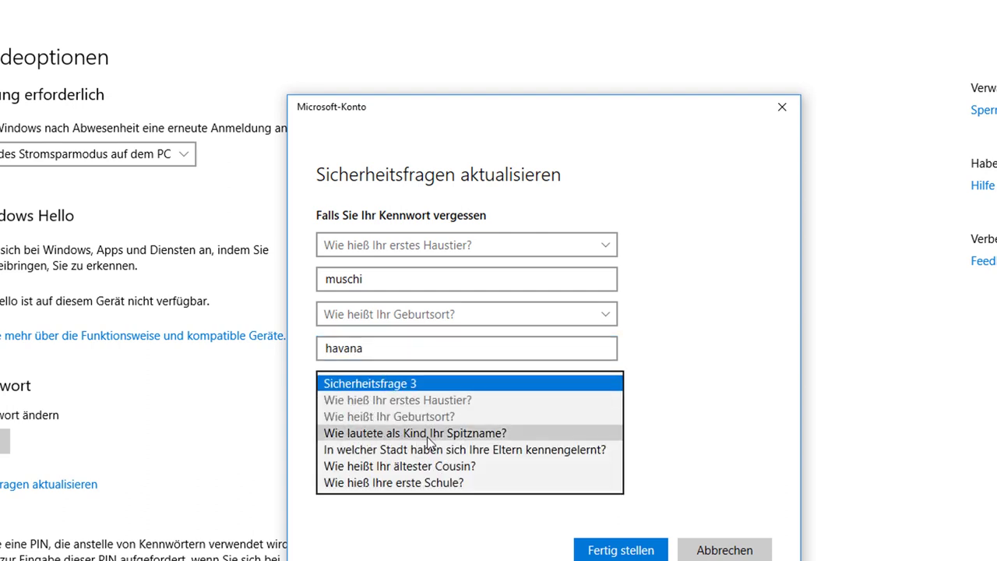
left_click(428, 440)
left_click(385, 415)
type("e")
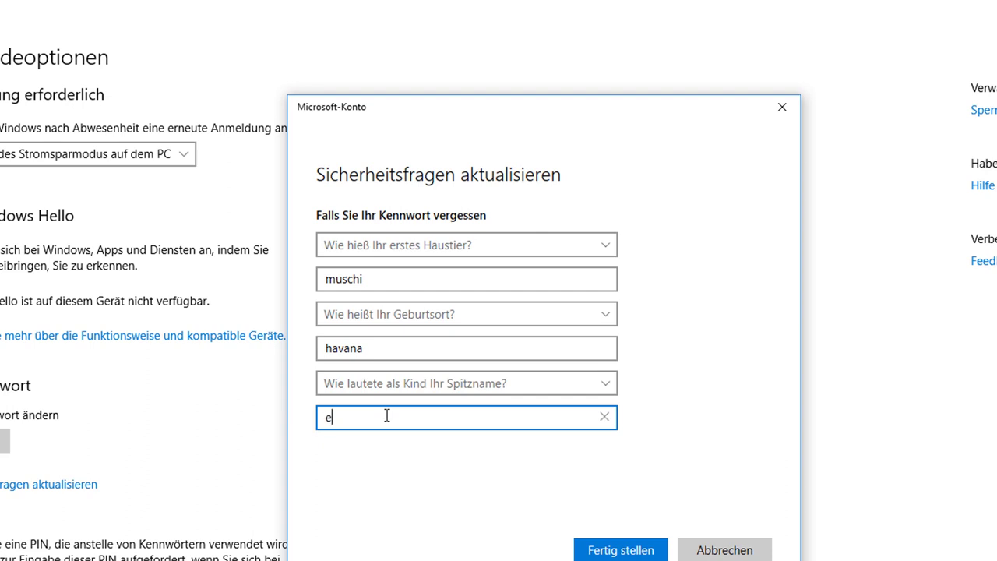
key("BackSpace")
left_click(605, 548)
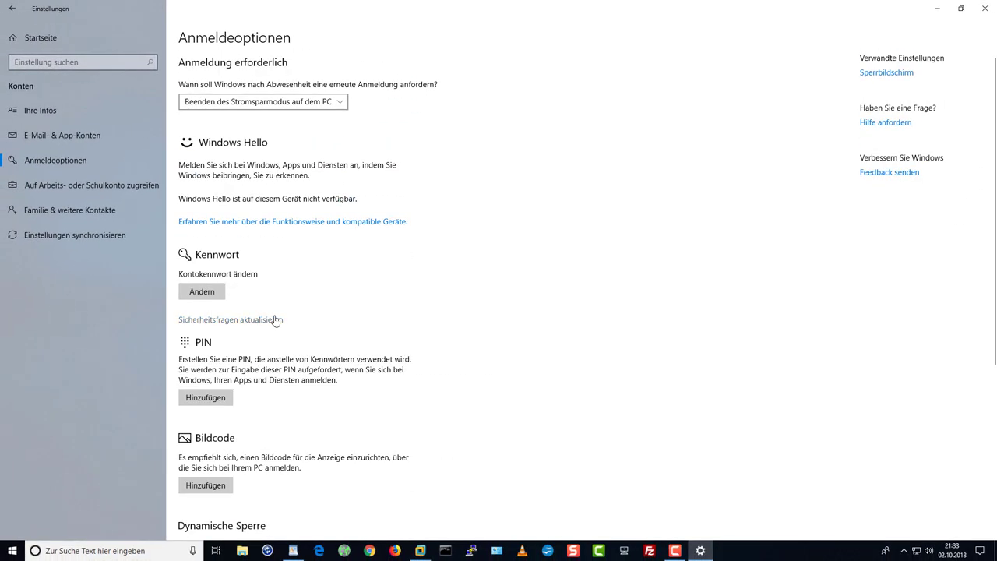
Close the Settings window
left_click(984, 10)
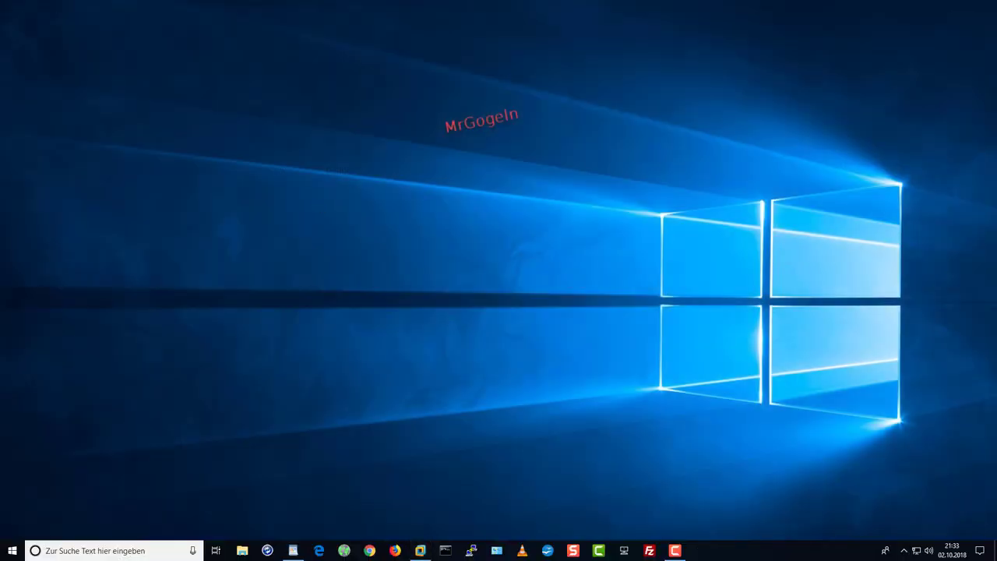